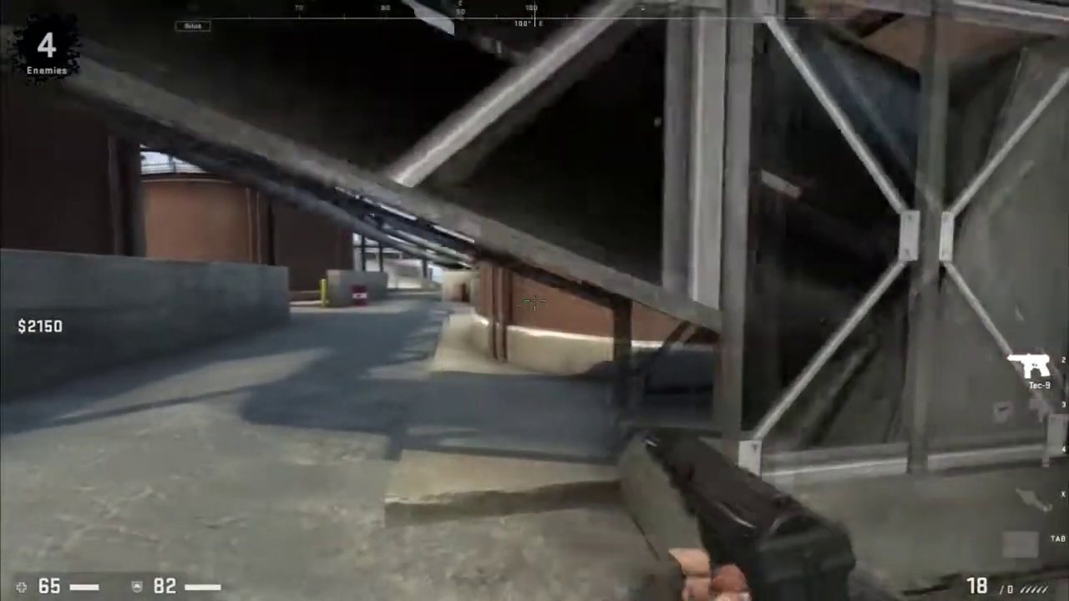
key("w")
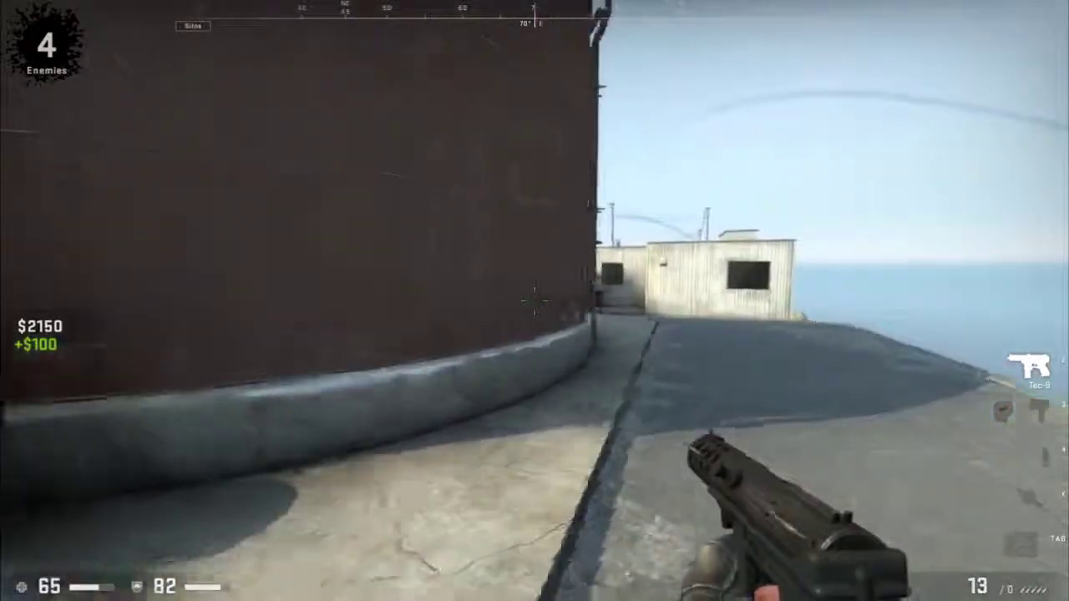
key("a")
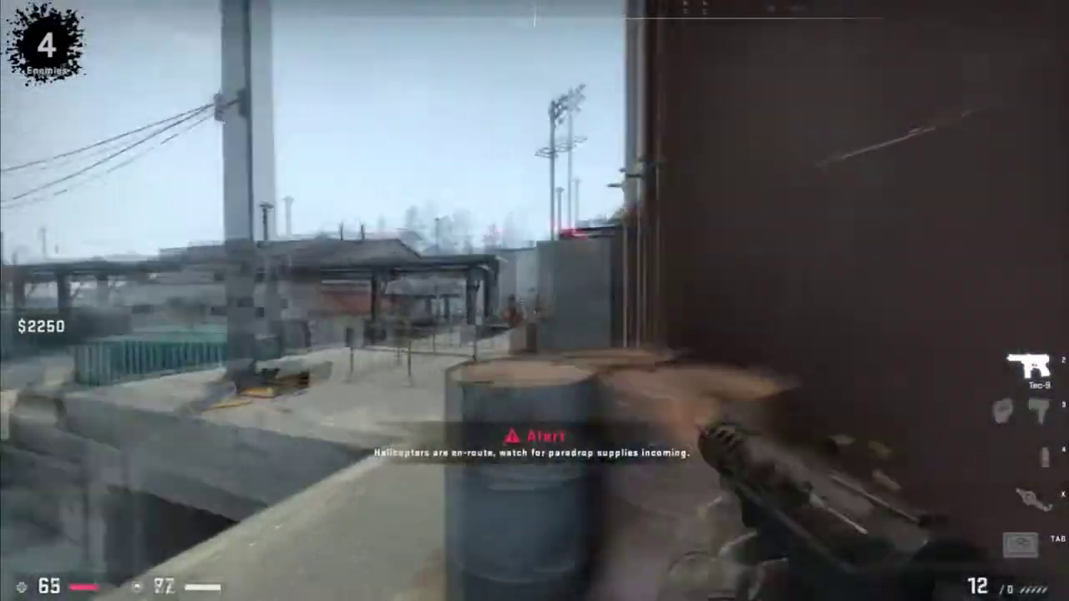
left_click(535, 300)
left_click(534, 300)
left_click(535, 301)
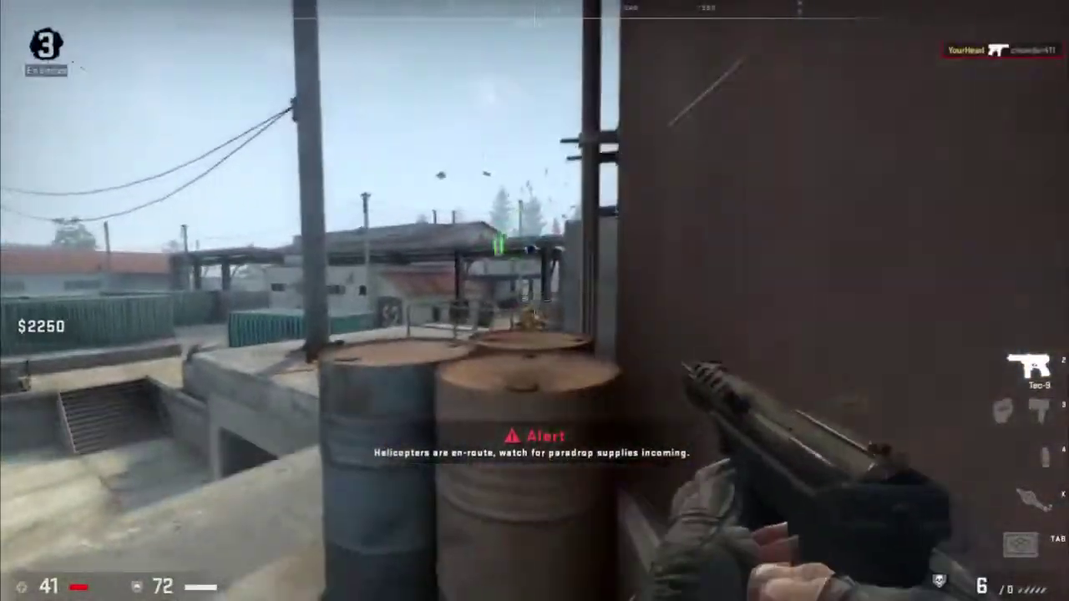
key("a")
key("w")
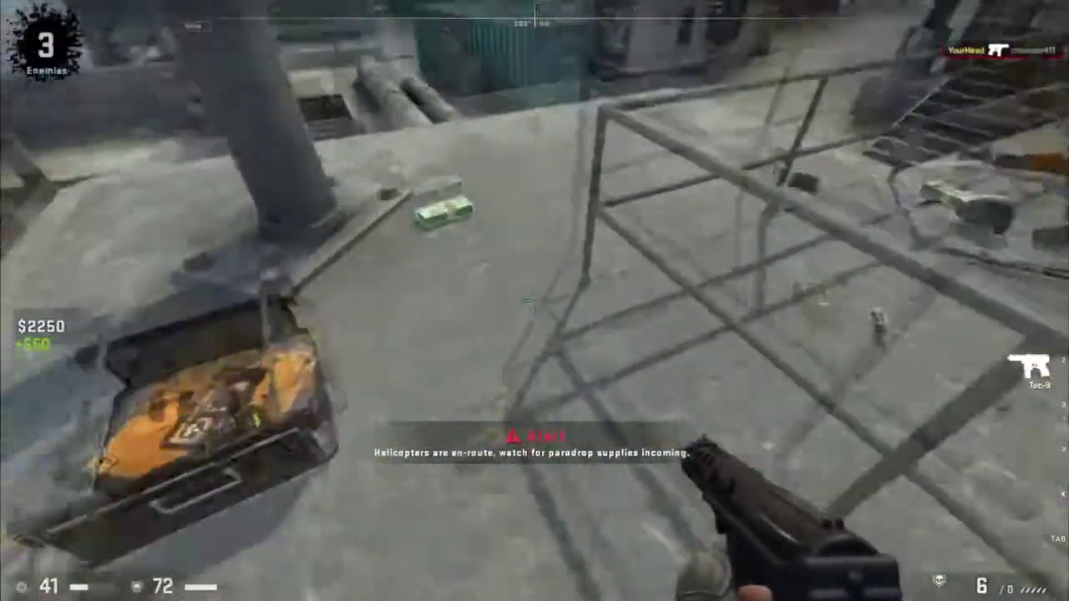
key("w")
key("space")
key("w")
key("r")
key("a")
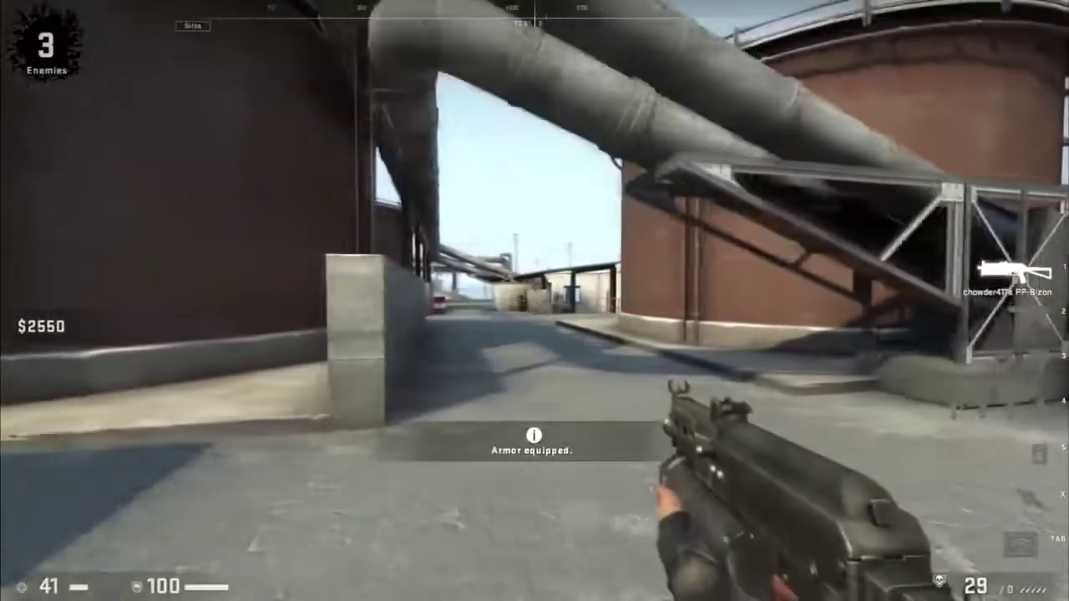
key("w")
key("w")
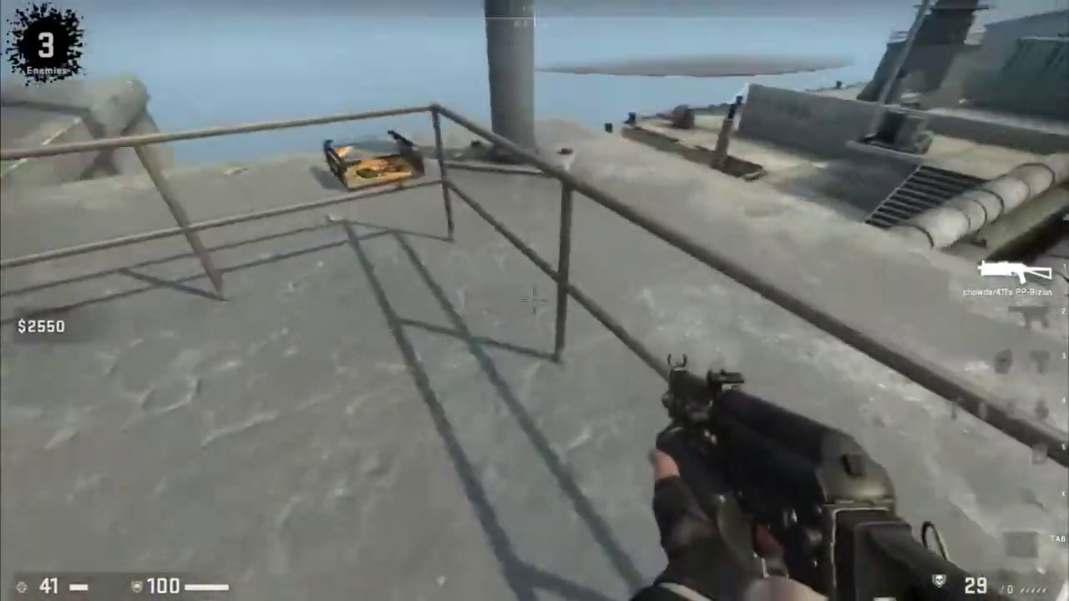
key("3")
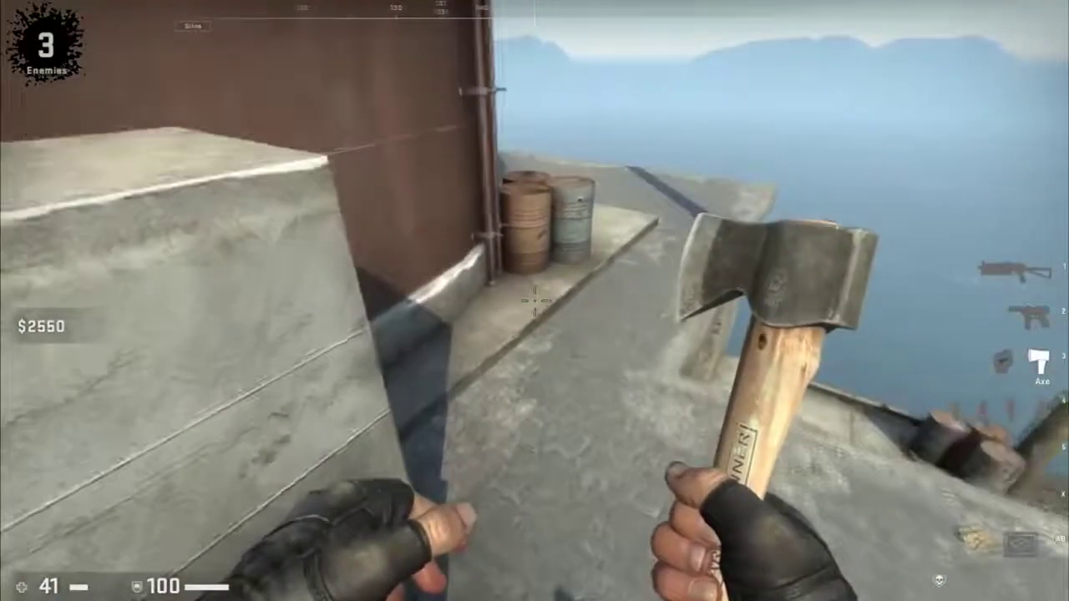
key("w")
key("Tab")
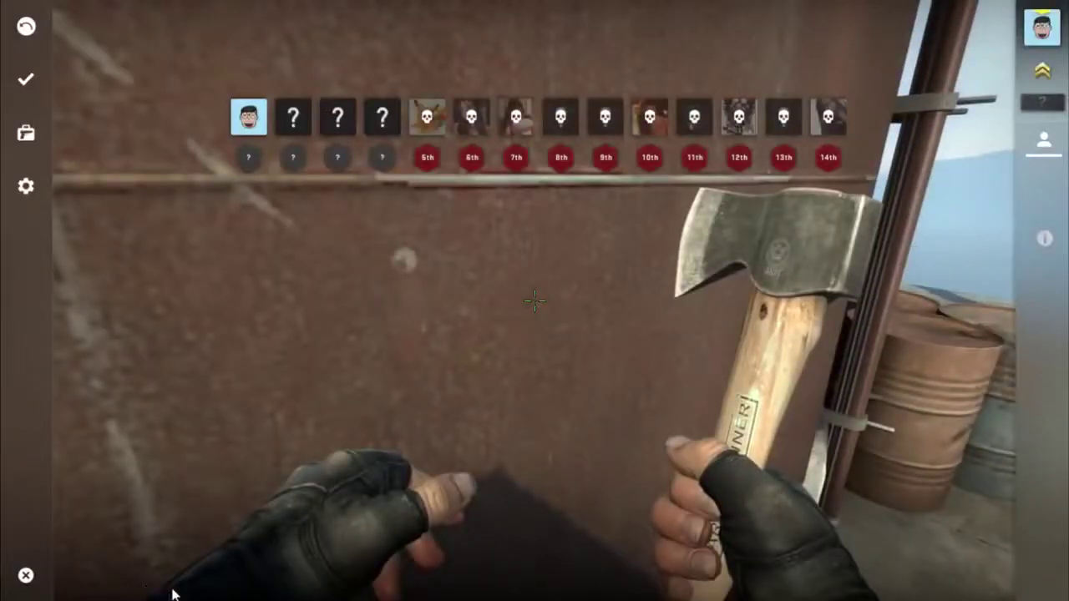
key("Escape")
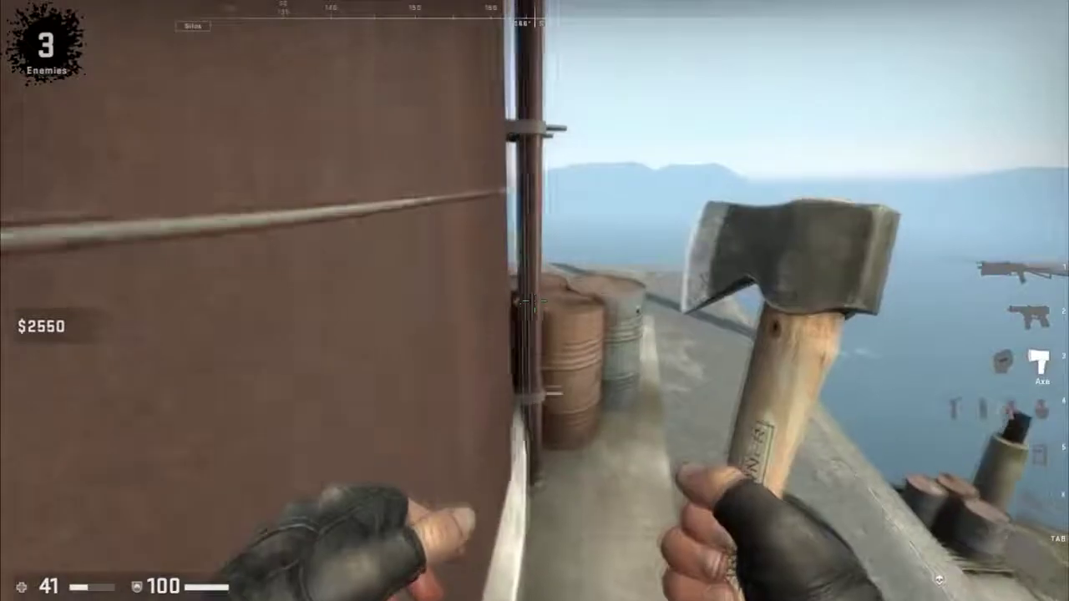
key("w")
key("4")
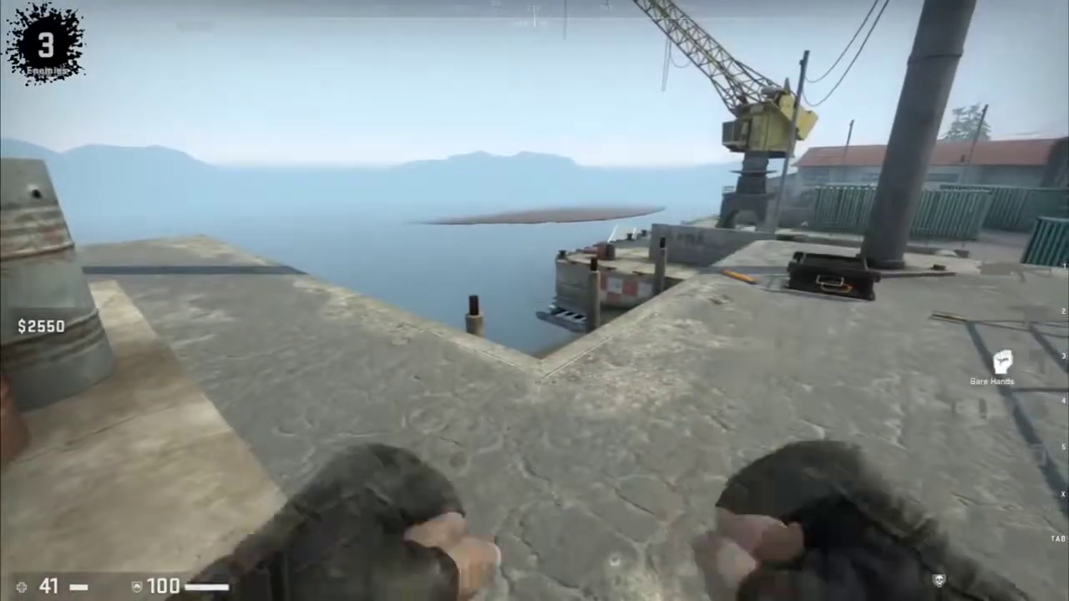
key("4")
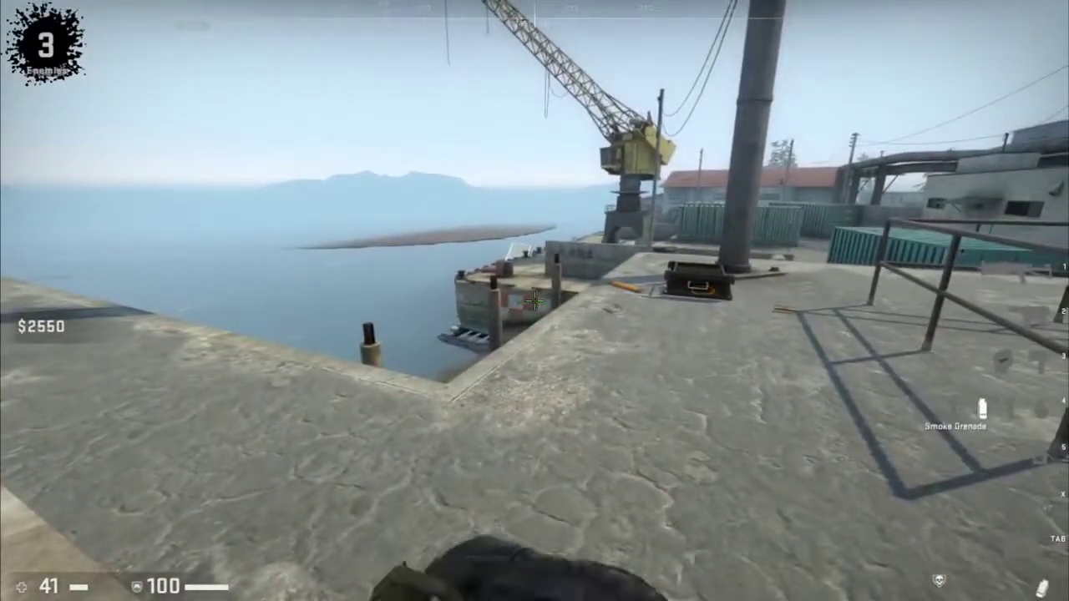
key("5")
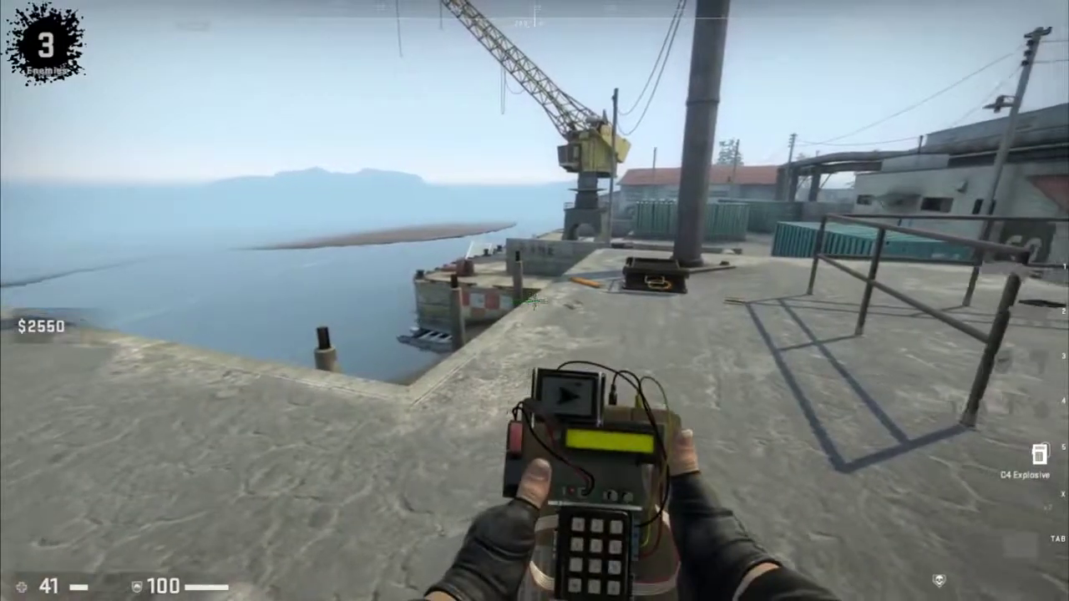
key("x")
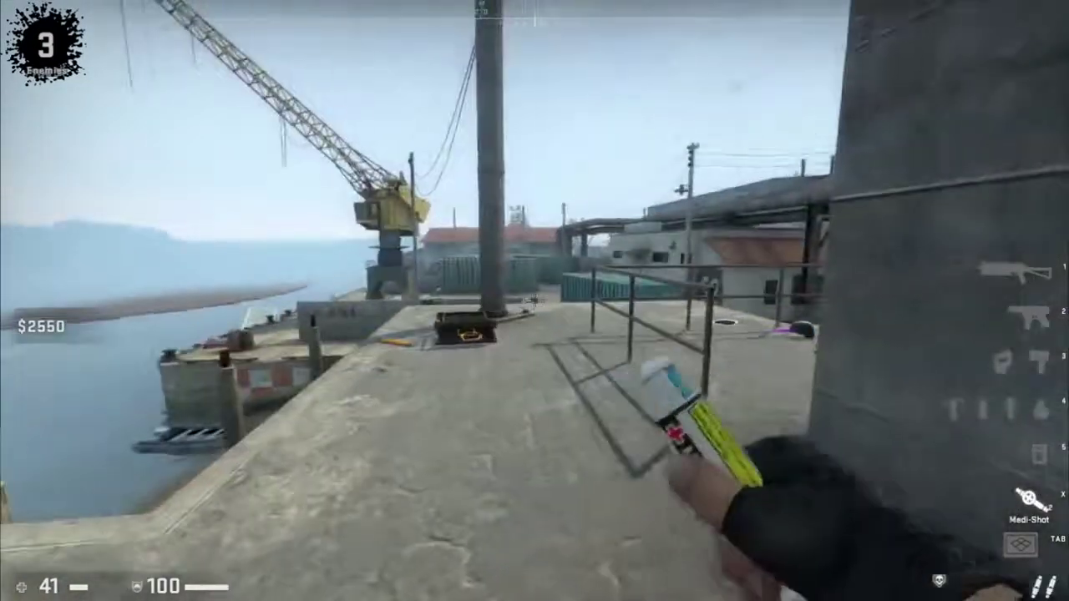
left_click(535, 300)
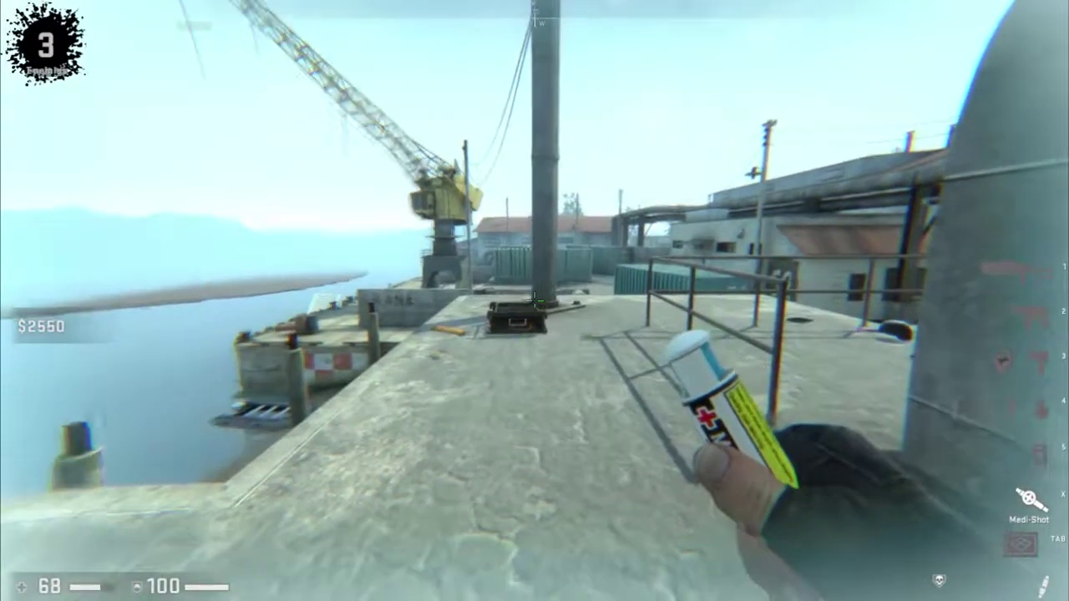
key("1")
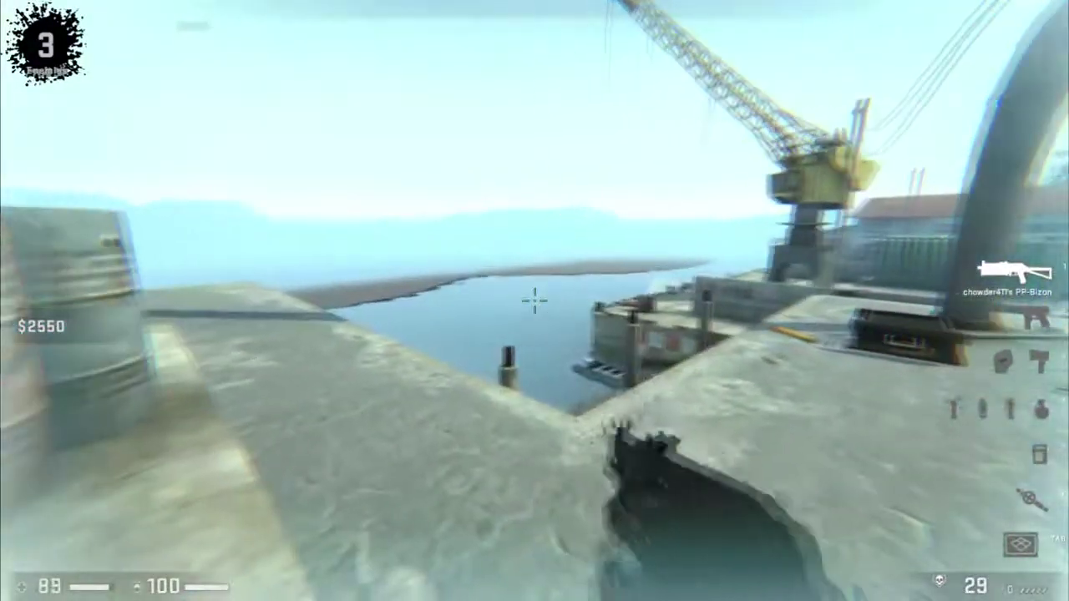
key("w")
key("space")
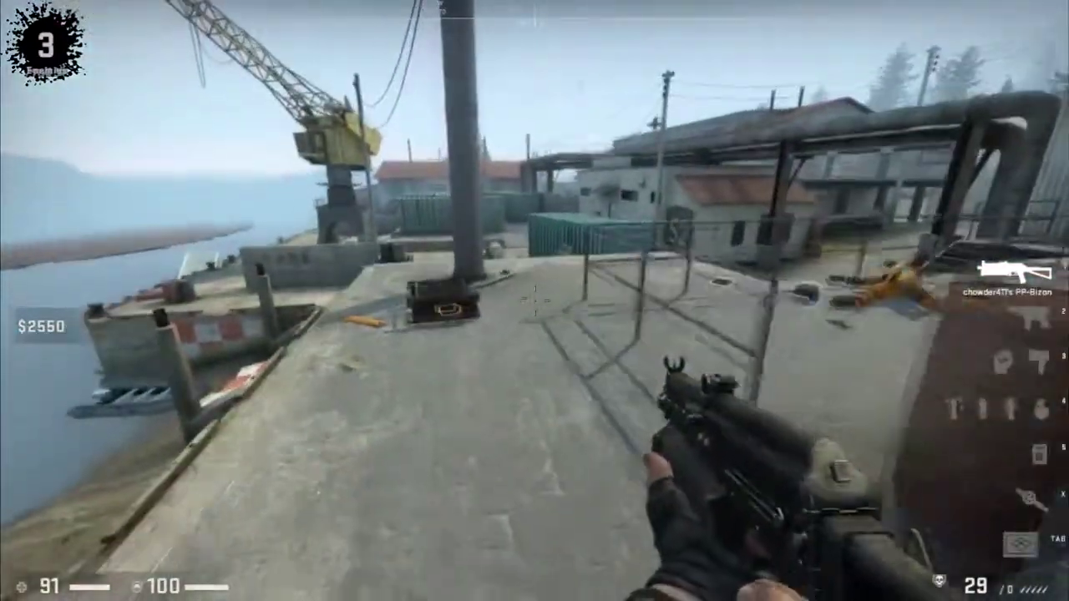
key("w")
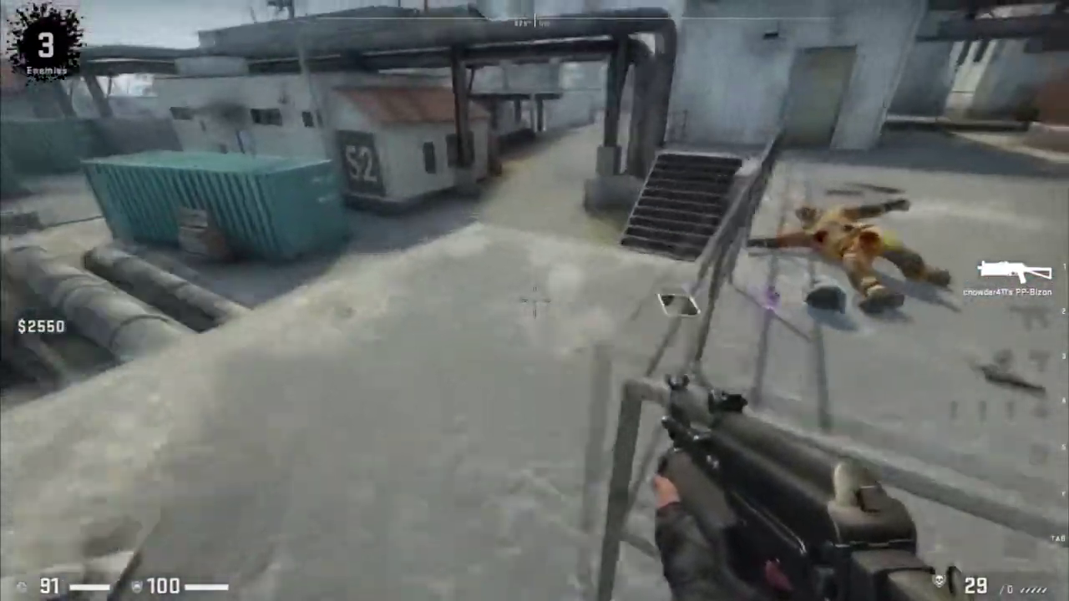
key("w")
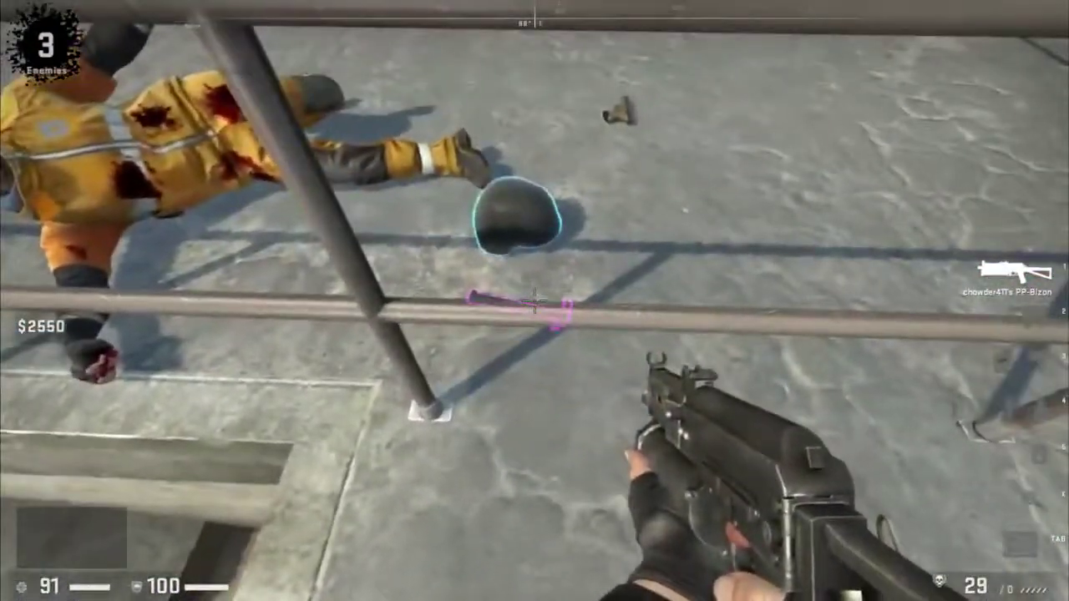
key("w")
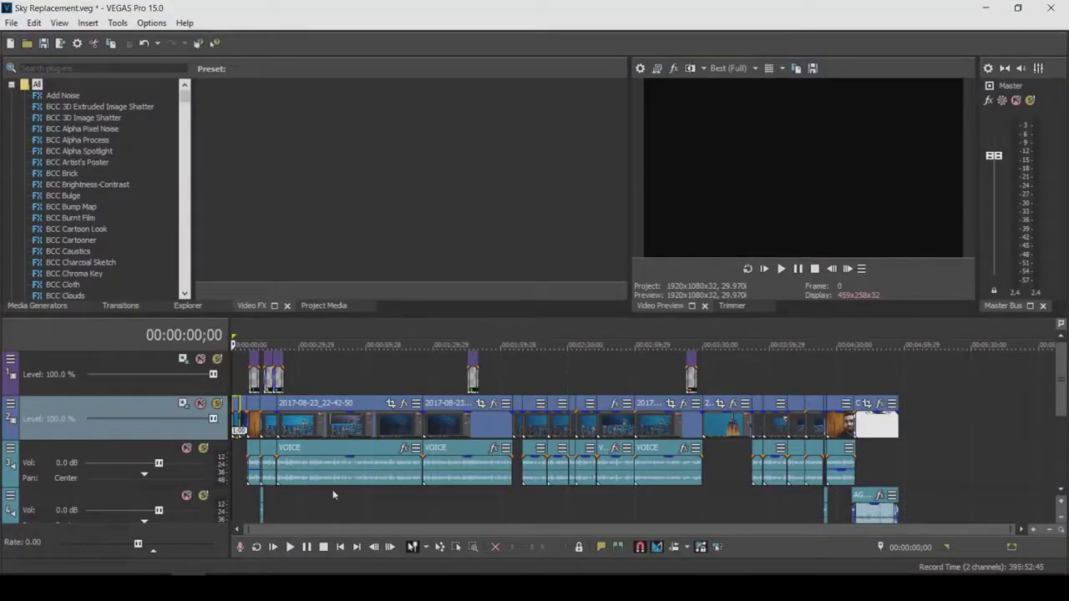
left_click(316, 378)
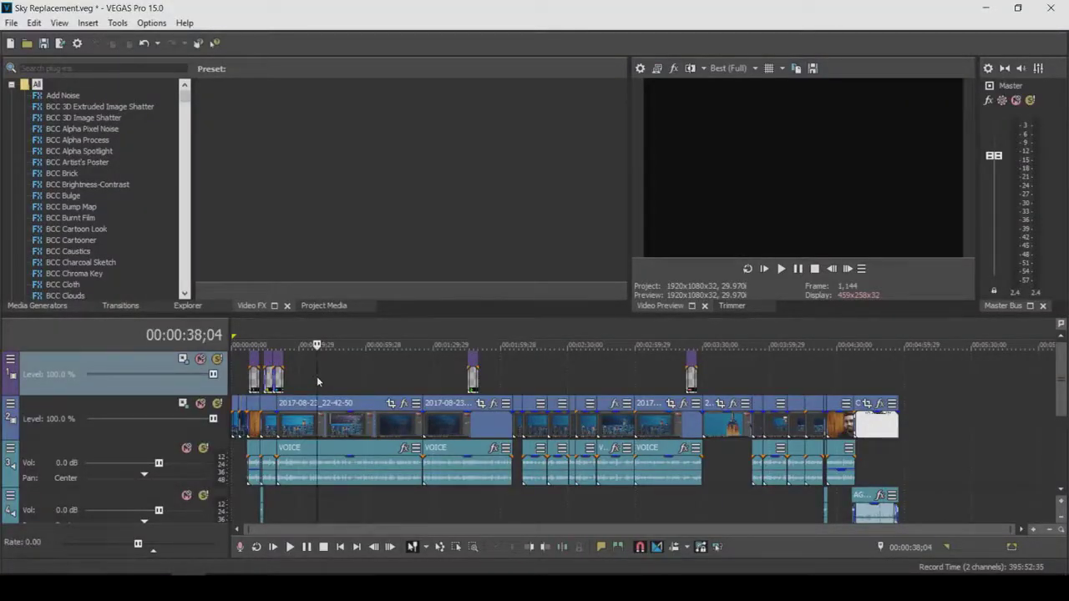
left_click(334, 383)
left_click(334, 382)
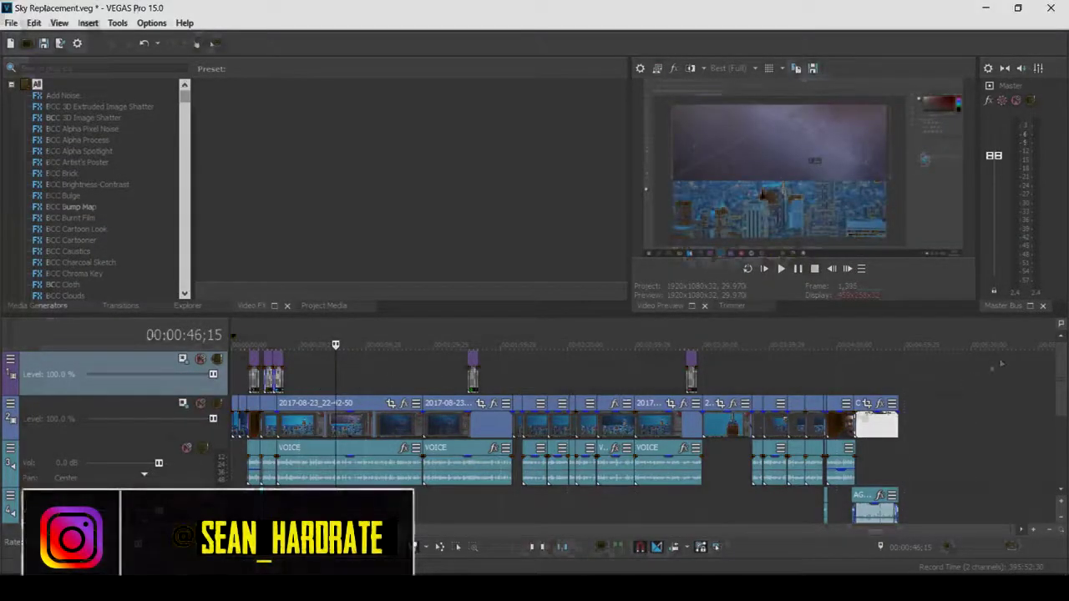
mouse_move(1061, 383)
left_mouse_down()
mouse_move(1057, 471)
mouse_move(1053, 388)
left_mouse_up()
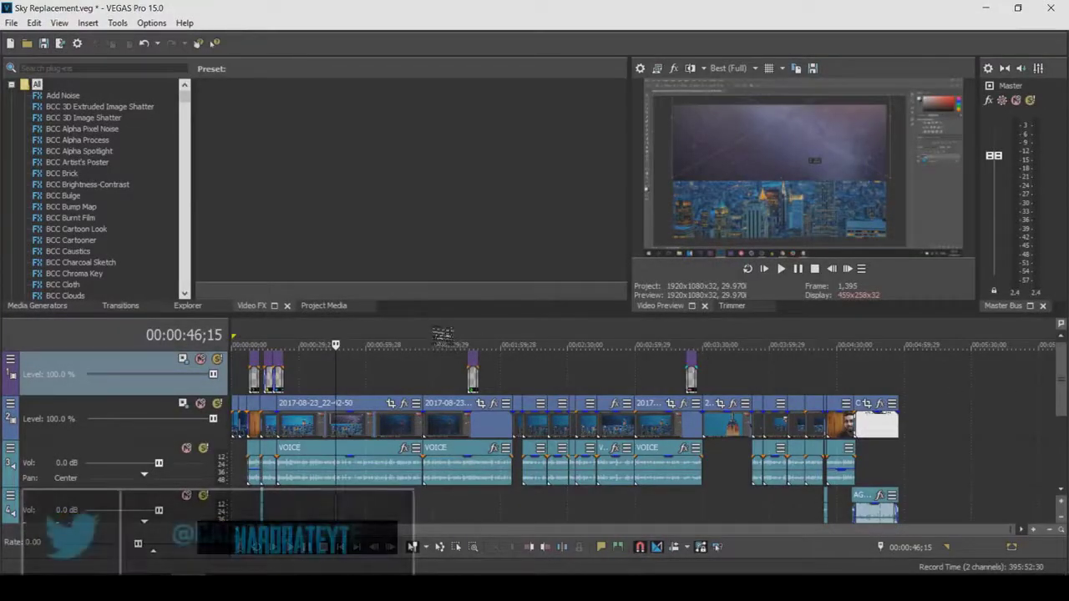
Select all events on the timeline and open the Render As dialog for the whole project.
key("ctrl+a")
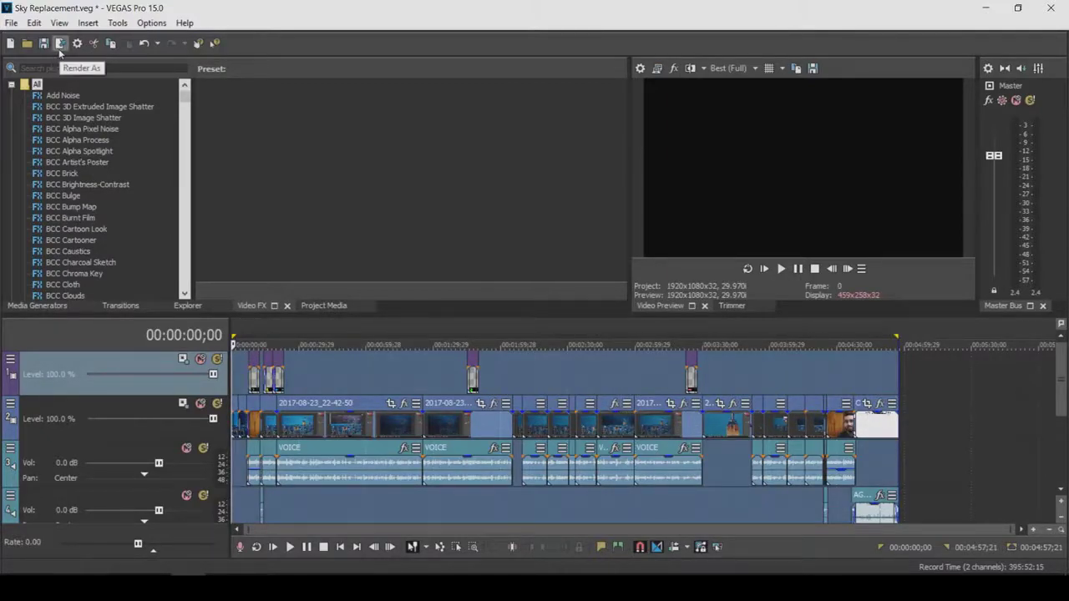
left_click(12, 22)
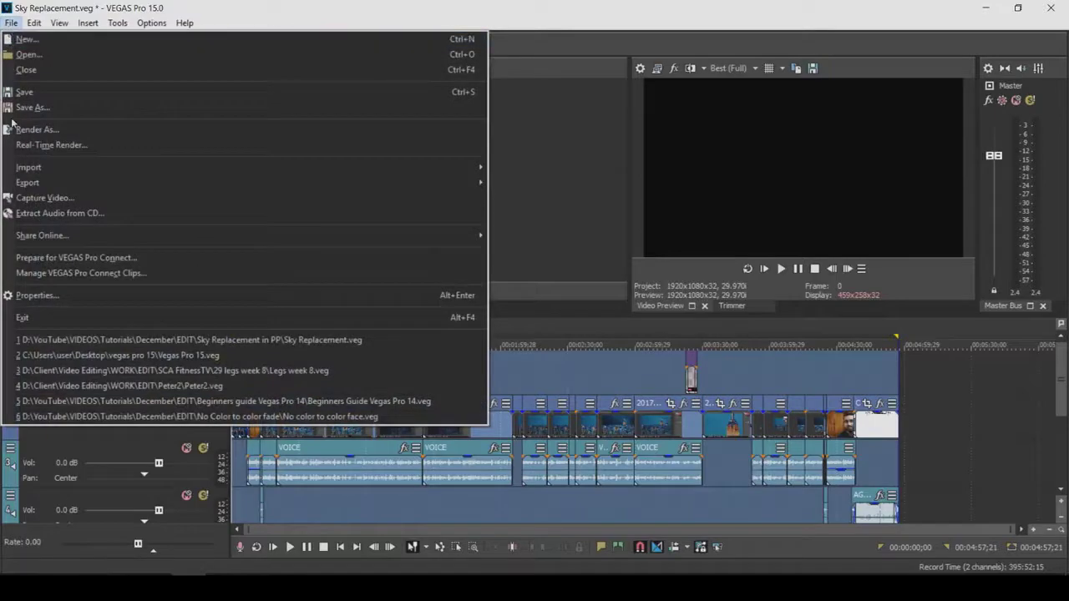
left_click(20, 129)
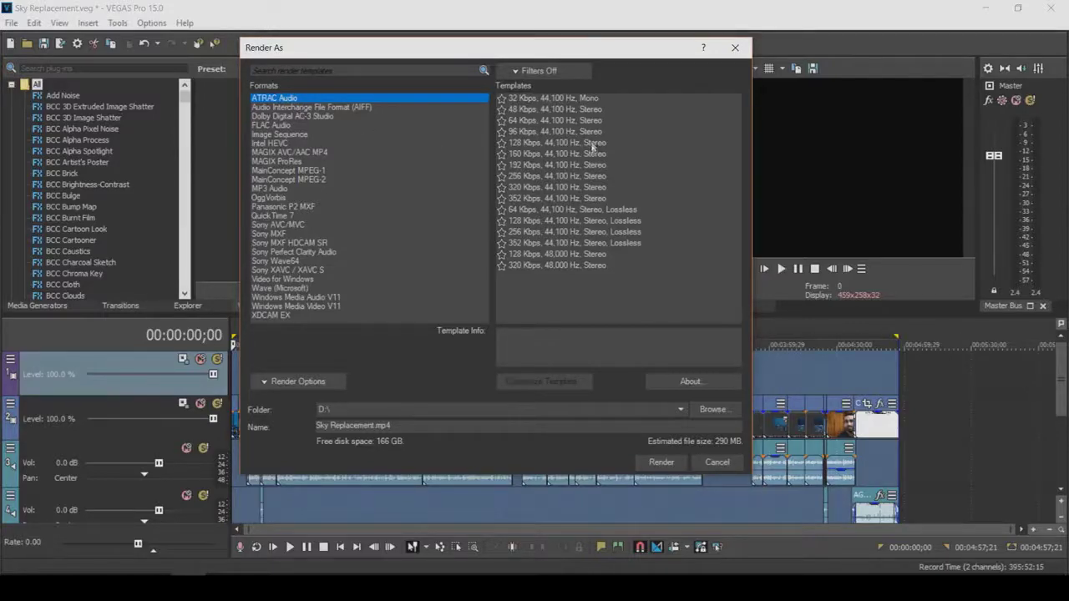
Compare the render templates offered by the MAGIX AVC/AAC MP4 and Windows Media Video V11 formats.
left_click(291, 154)
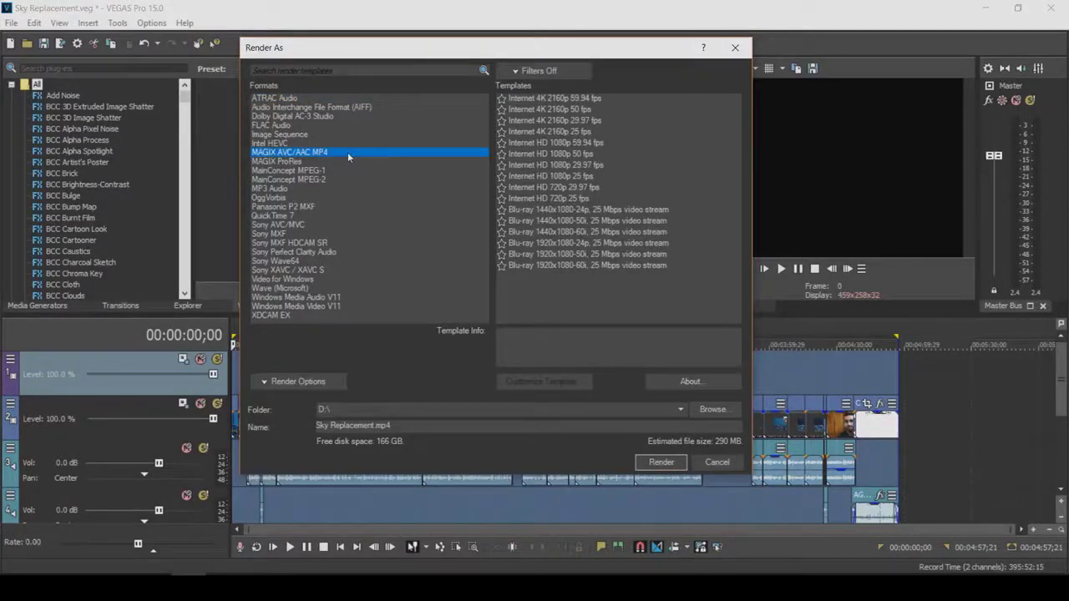
left_click(351, 307)
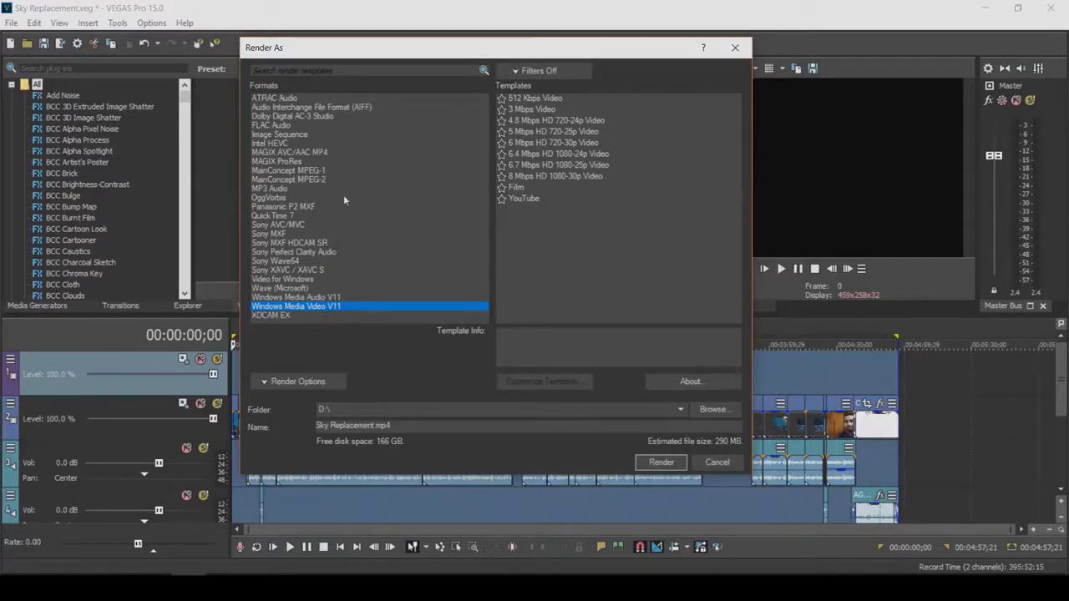
left_click(317, 152)
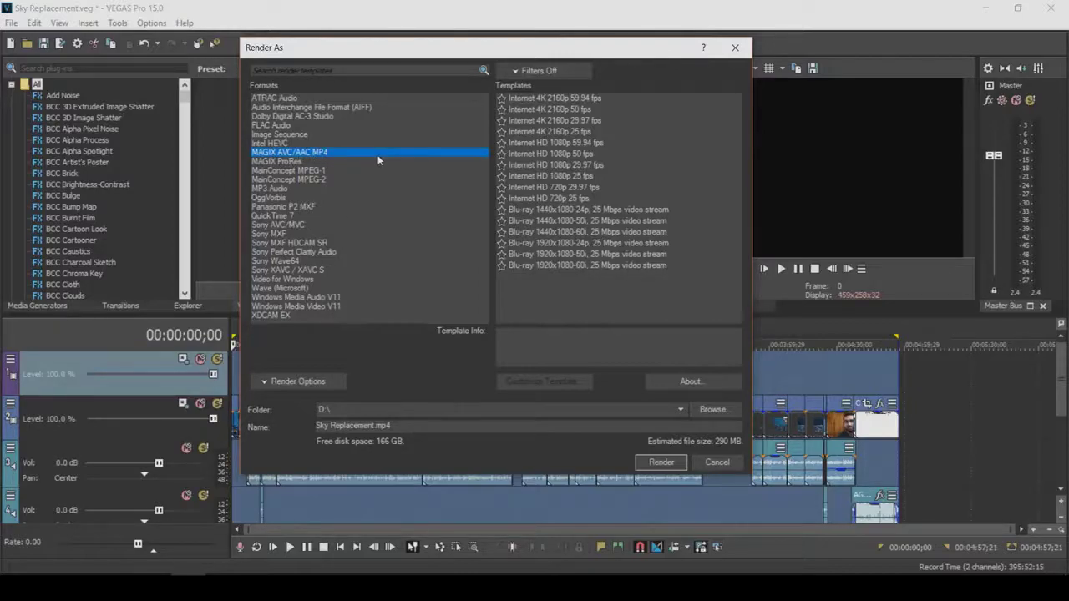
Choose the Windows Media Video V11 format with the 8 Mbps HD 1080-30p Video template for the render.
left_click(288, 306)
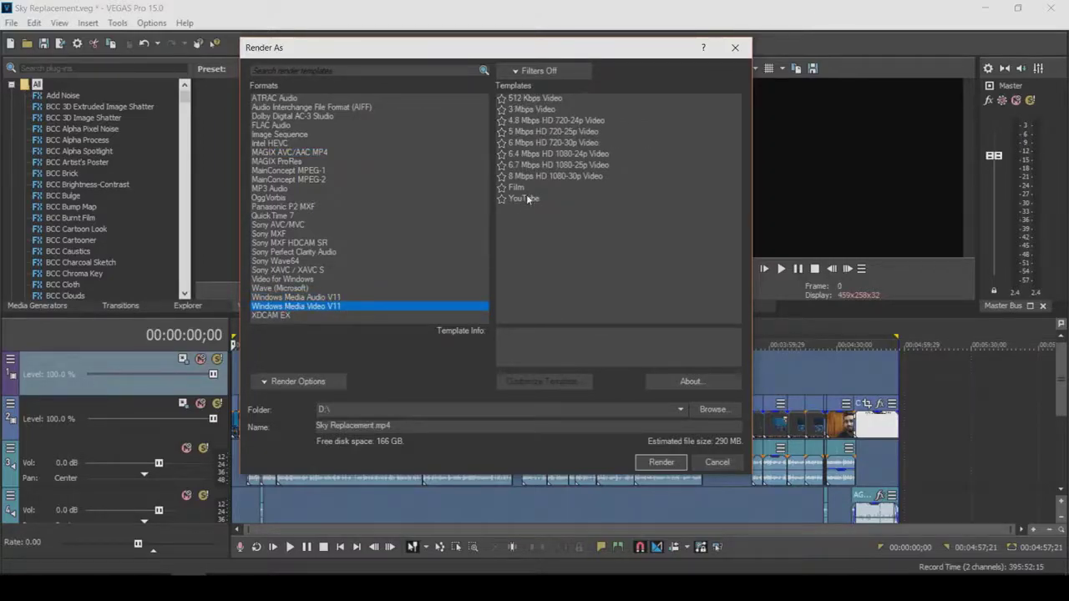
left_click(537, 198)
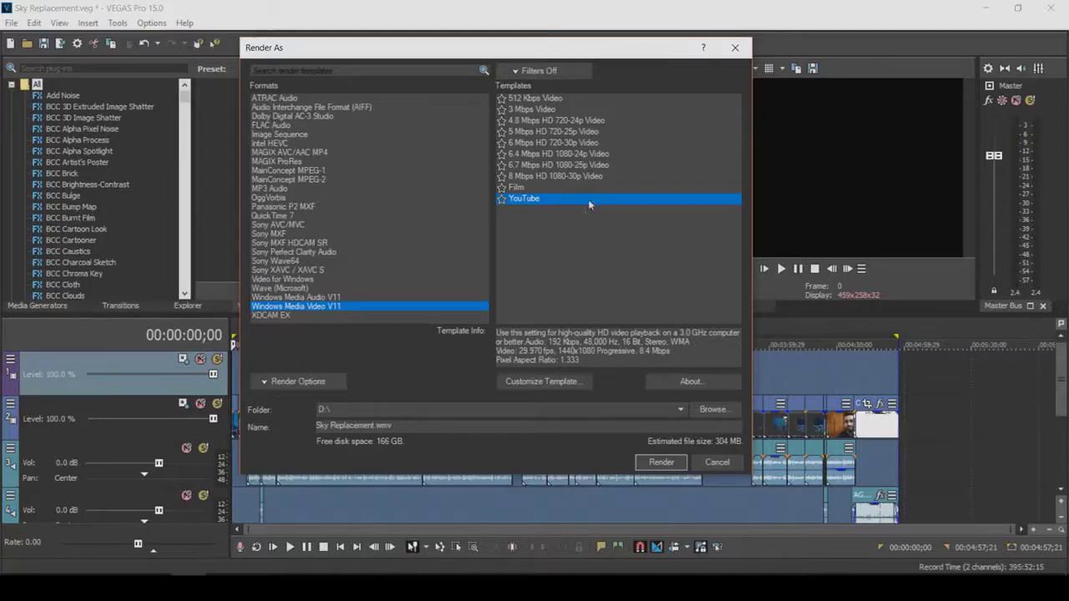
left_click(511, 177)
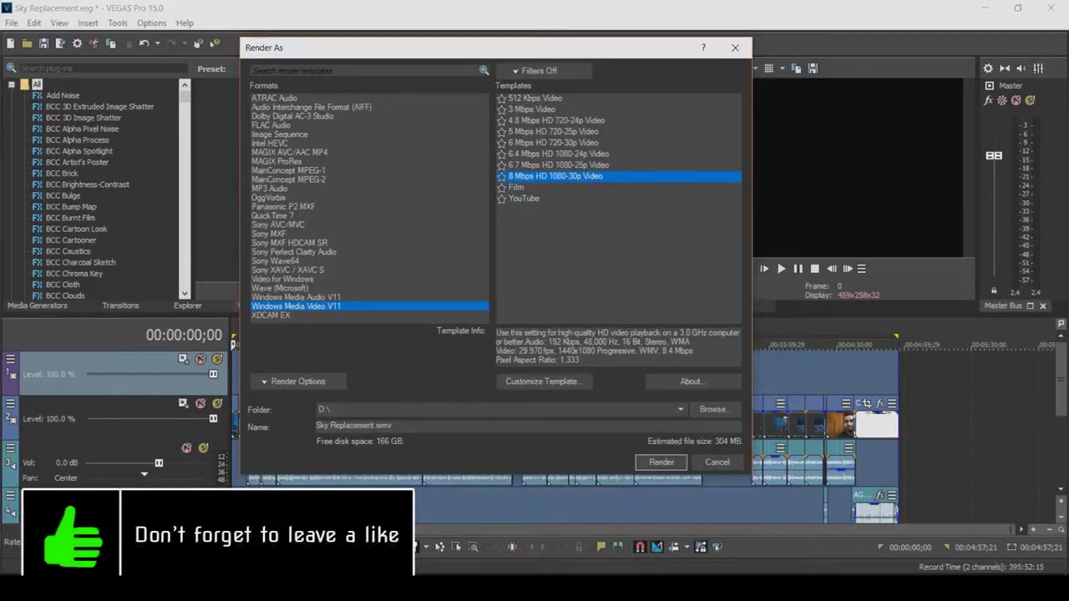
Customize the 8 Mbps HD 1080-30p template by raising video smoothness to 100, and check the available frame rates.
left_click(564, 390)
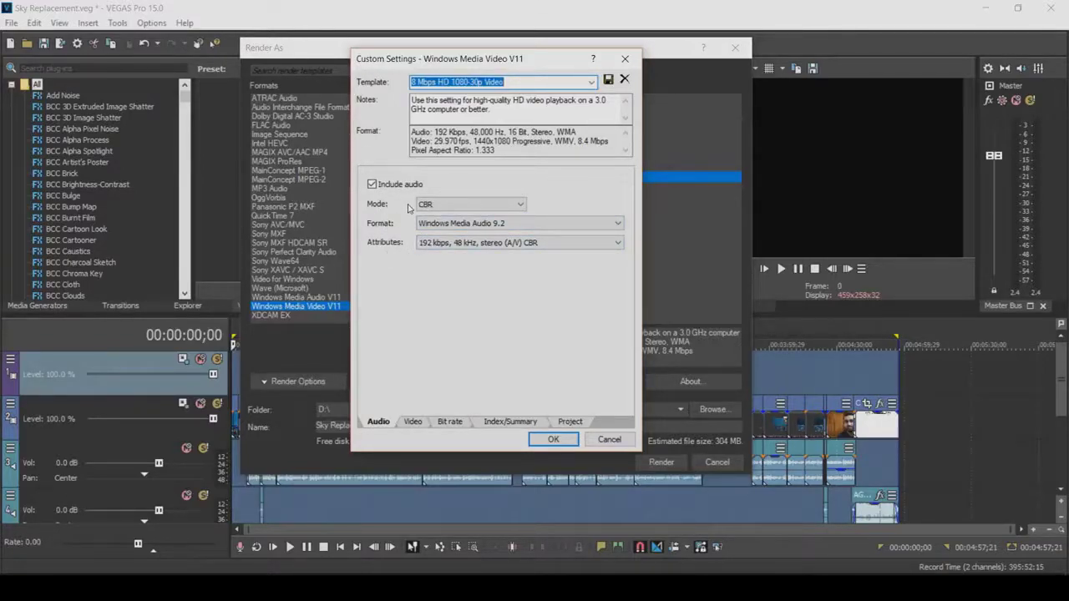
left_click(412, 422)
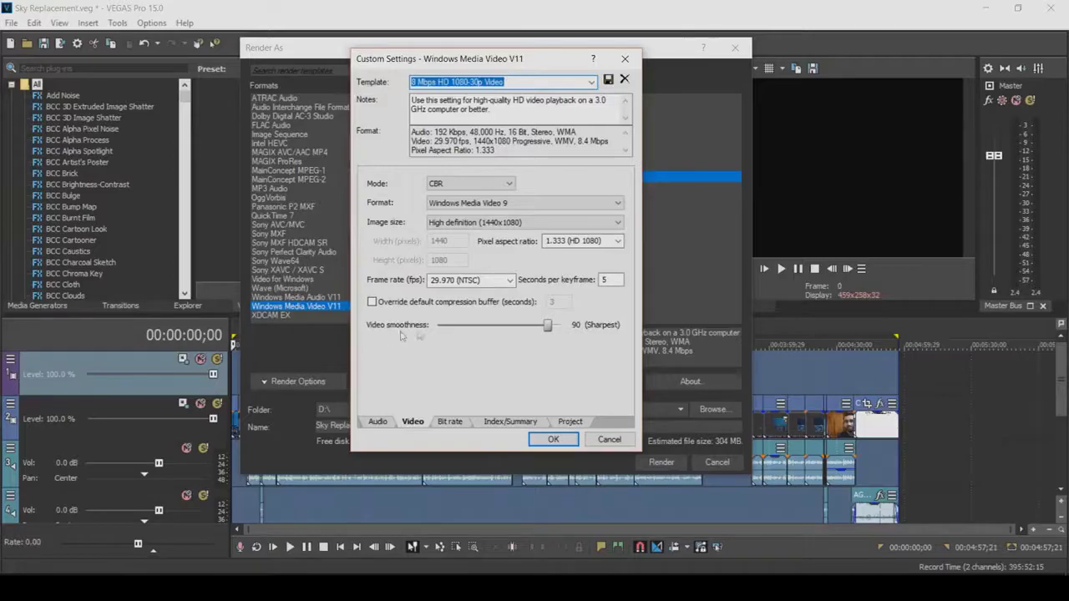
left_click_drag(549, 332, 559, 327)
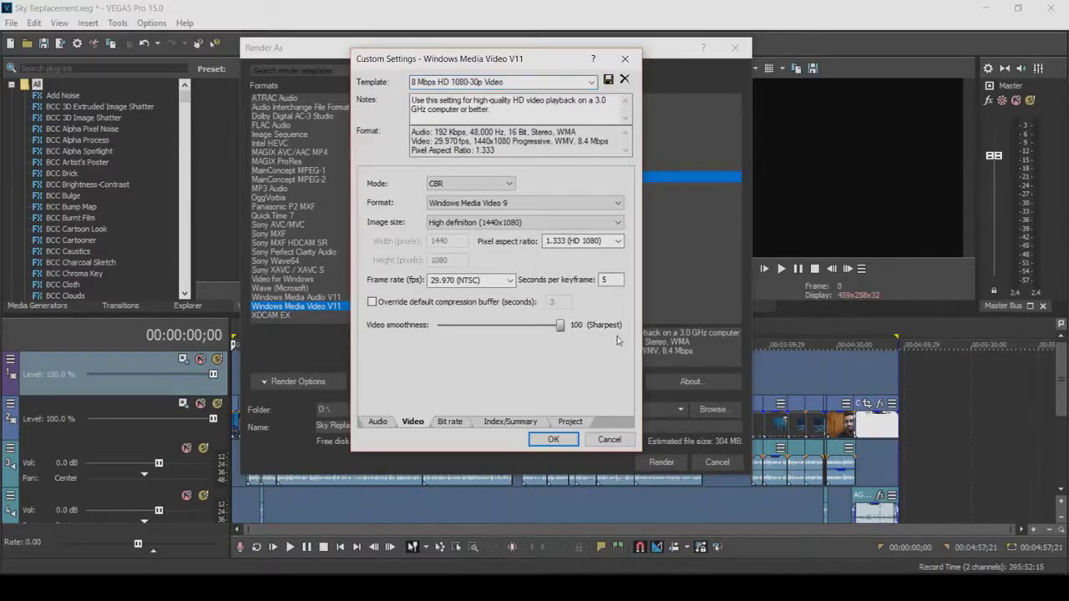
left_click(483, 279)
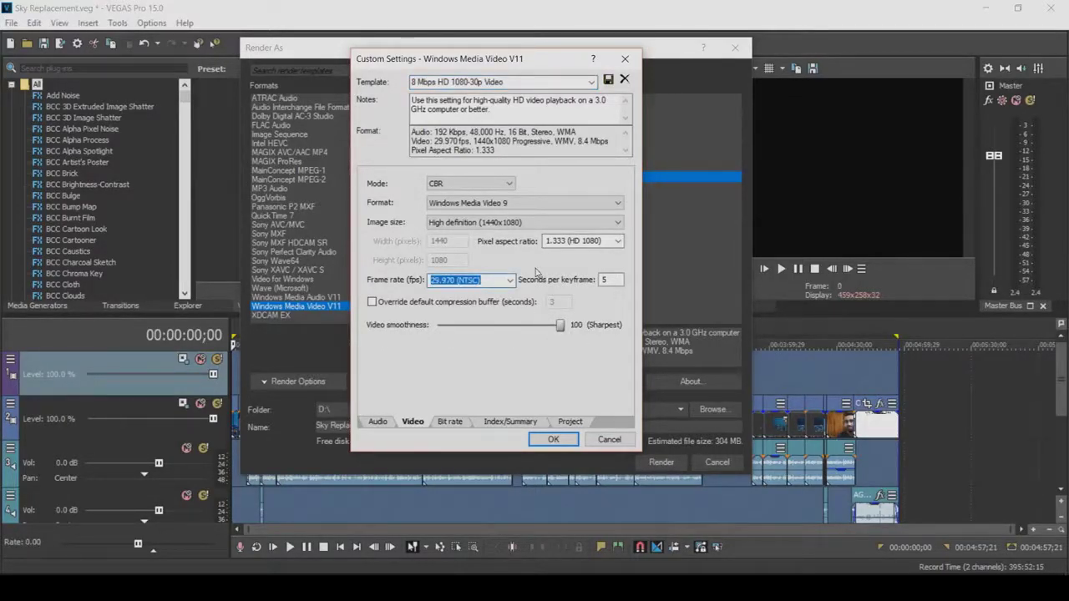
left_click(510, 281)
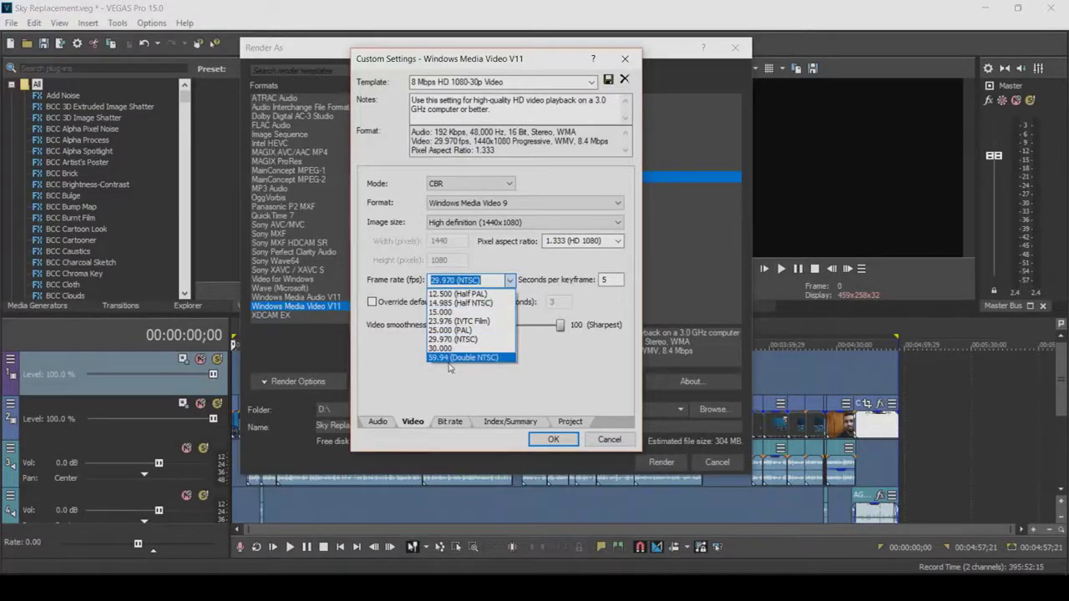
left_click(367, 202)
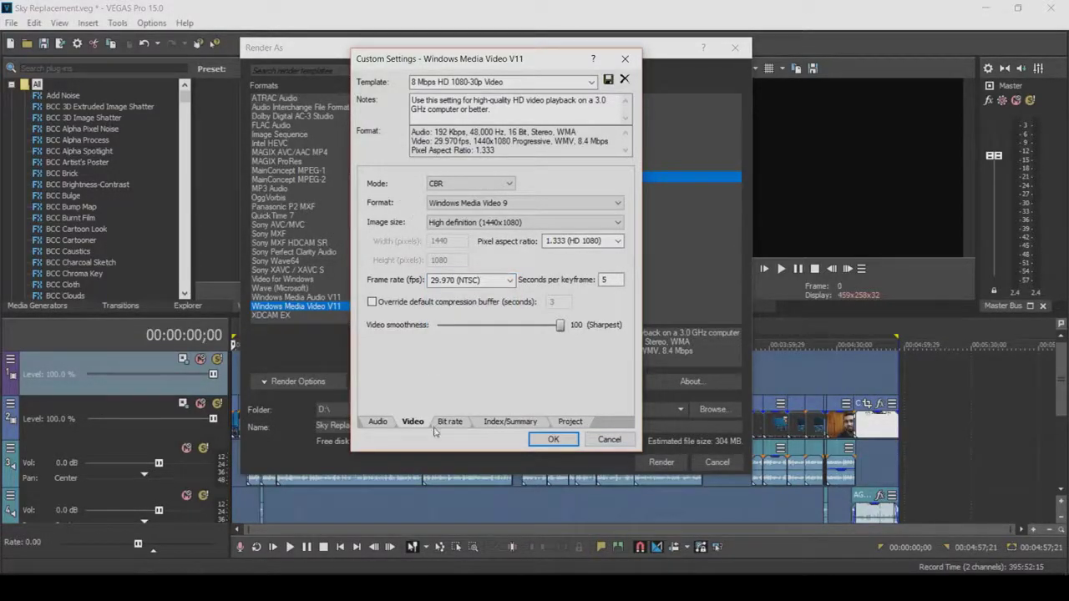
Set the template's video rendering quality to Best and review its audio settings and format summary.
left_click(571, 421)
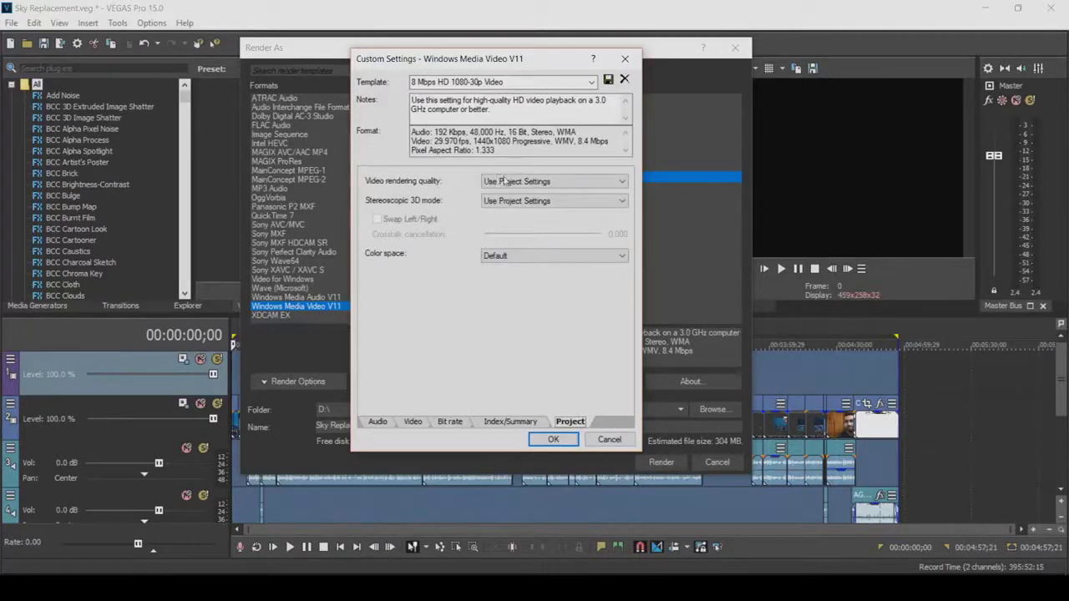
left_click(504, 181)
left_click(515, 231)
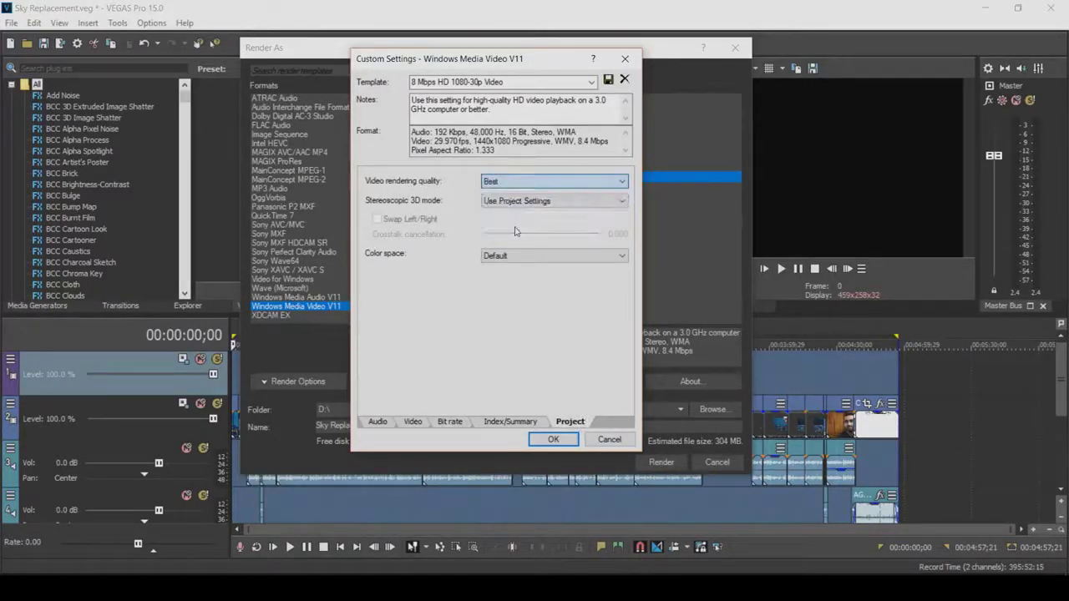
left_click(378, 422)
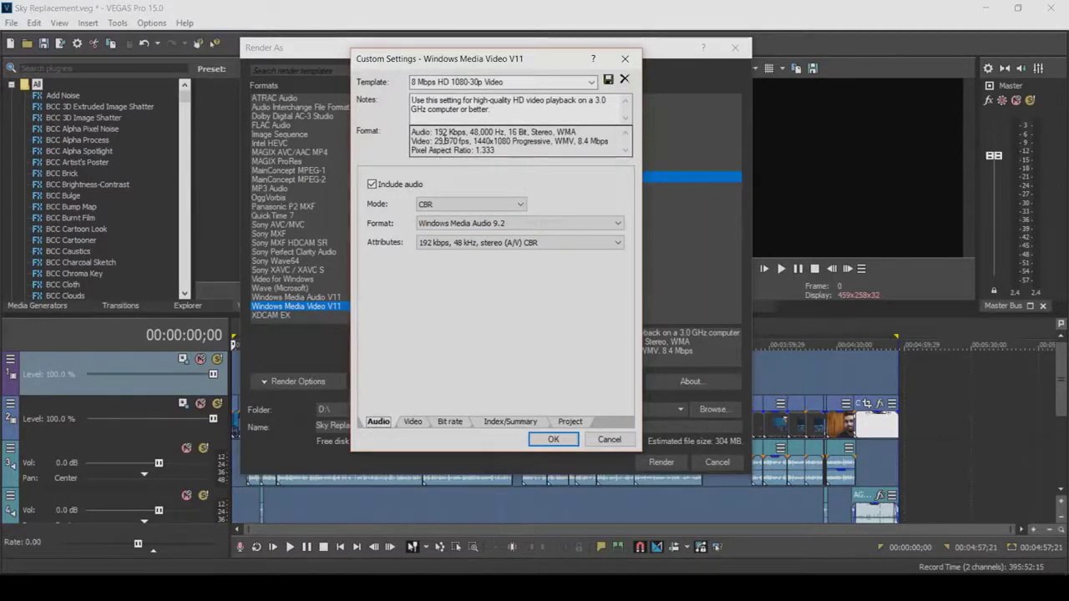
mouse_move(477, 141)
left_mouse_down()
mouse_move(505, 142)
mouse_move(488, 142)
left_mouse_up()
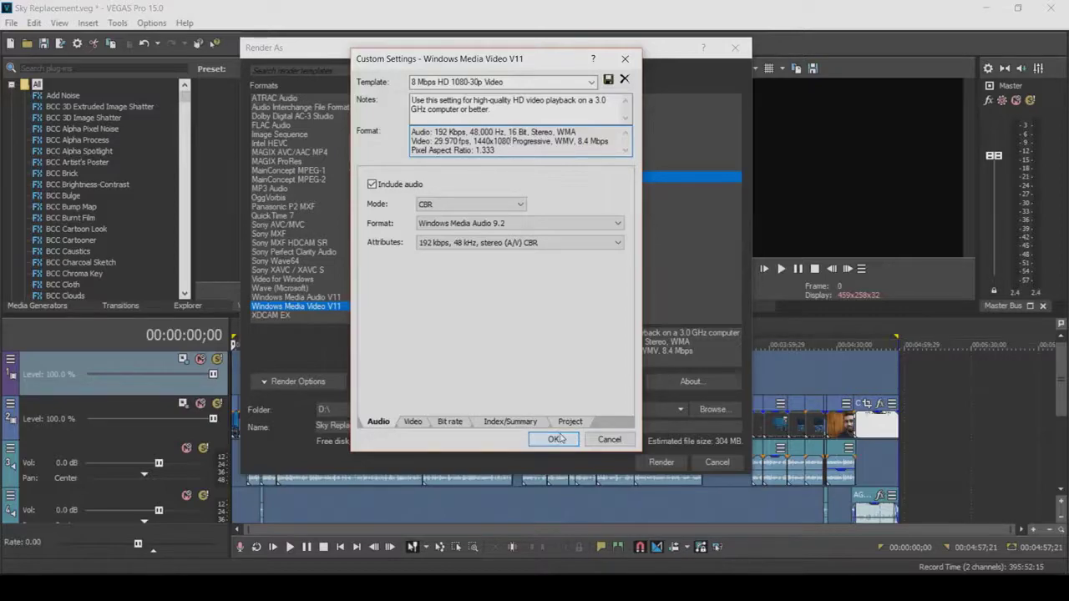
Save the customized settings as a new template named YouTube2 and accept them.
left_click(594, 81)
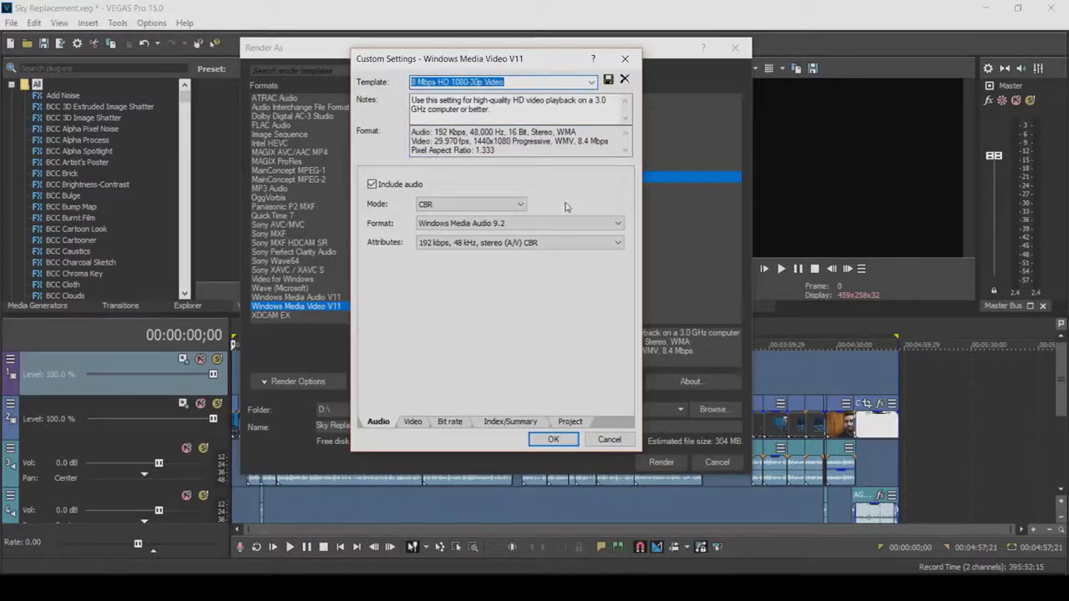
type("YouTUBE2")
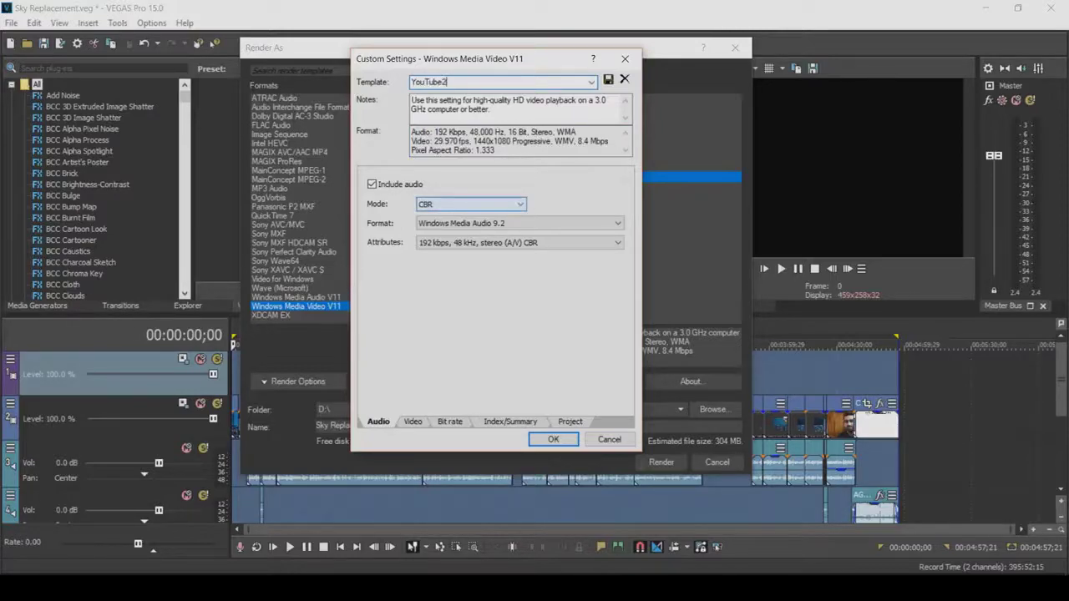
left_click(612, 88)
left_click(553, 440)
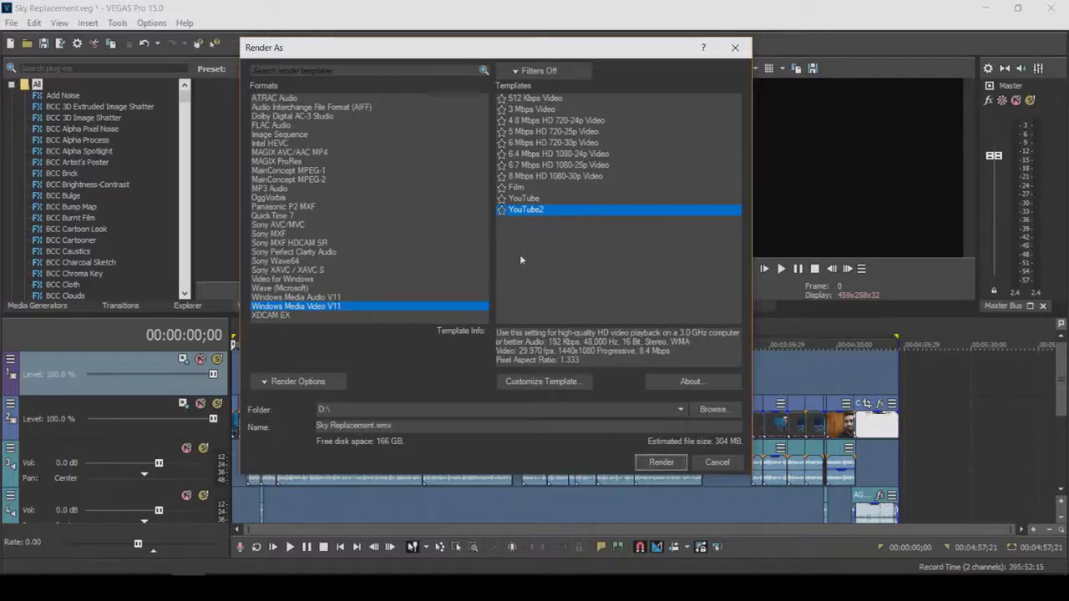
Mark the YouTube2 template as a favorite and look through the Panasonic P2 MXF and Image Sequence templates.
left_click(501, 210)
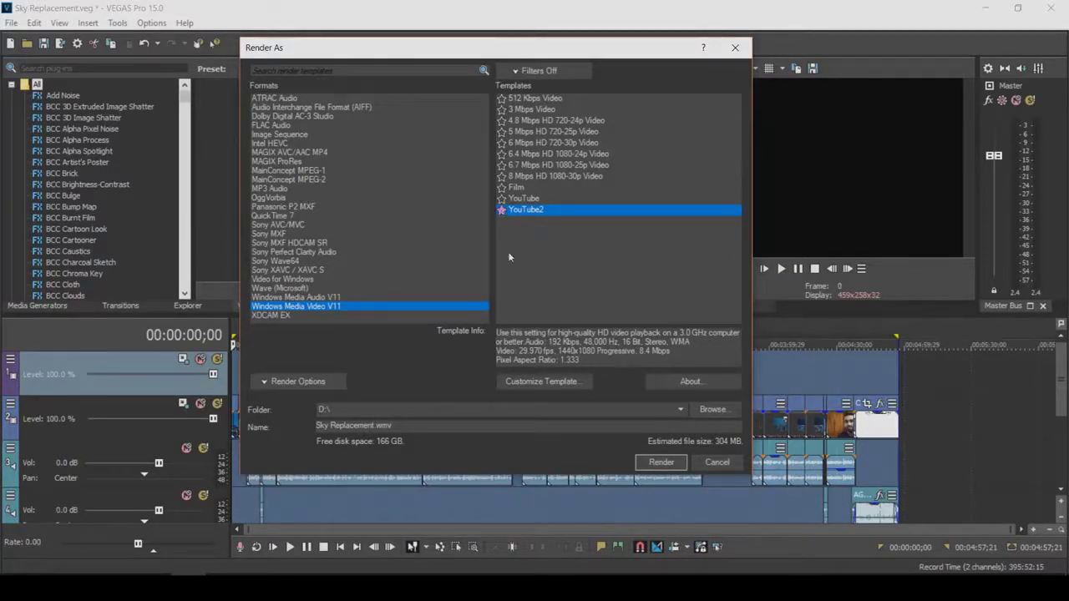
left_click(317, 207)
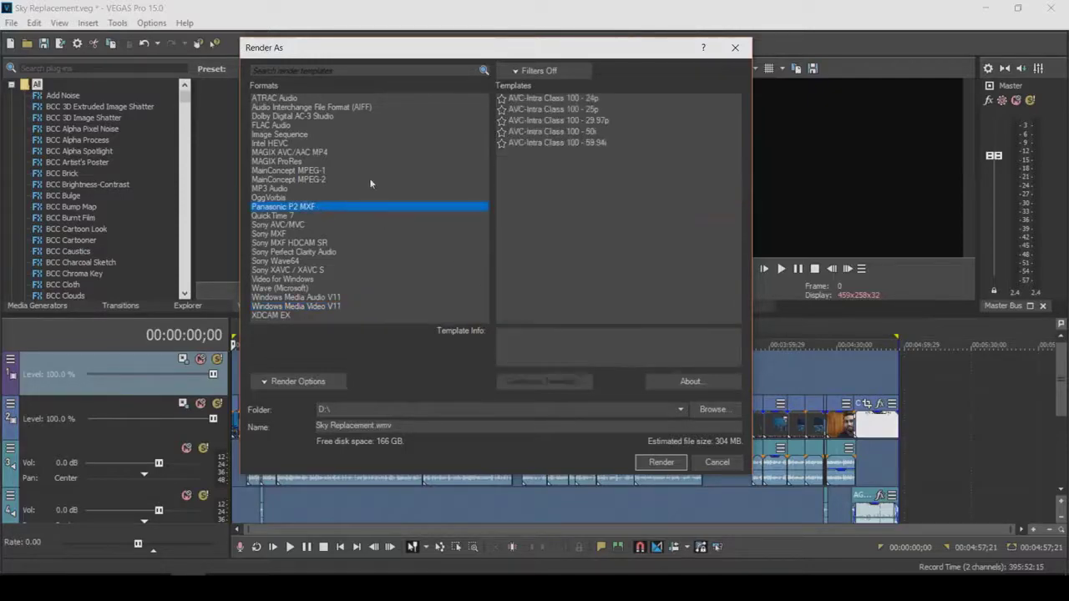
left_click(366, 133)
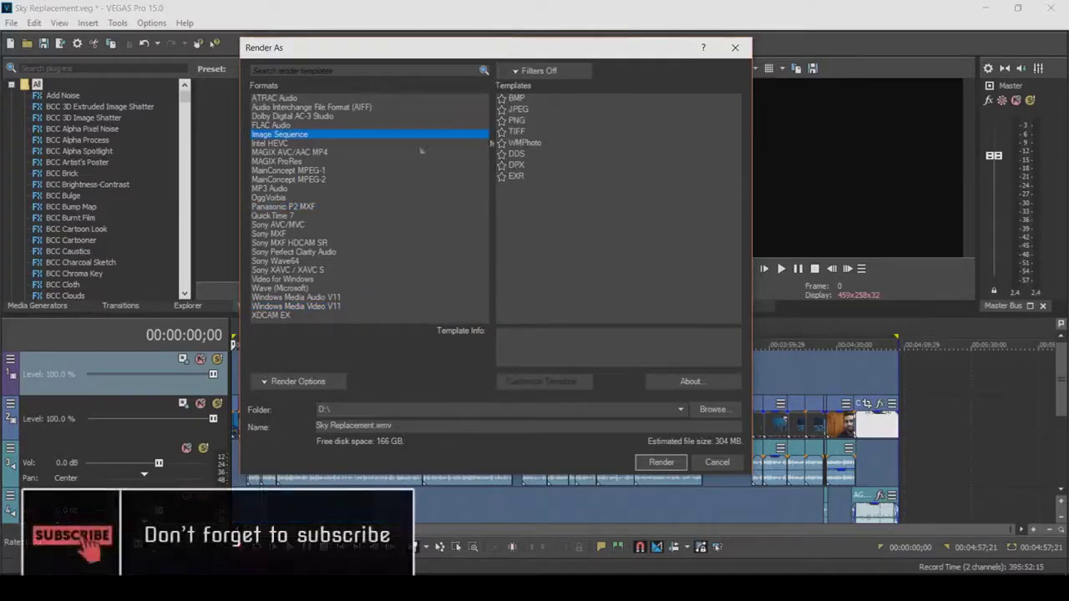
Filter the render templates to favorites only and select YouTube2 under Windows Media Video V11.
left_click(539, 70)
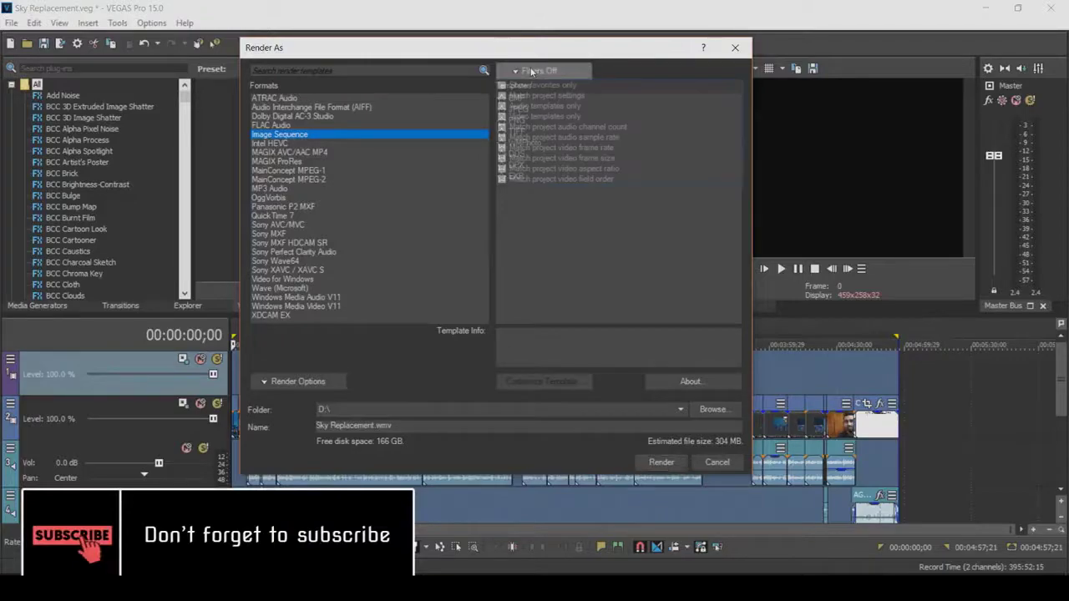
left_click(528, 86)
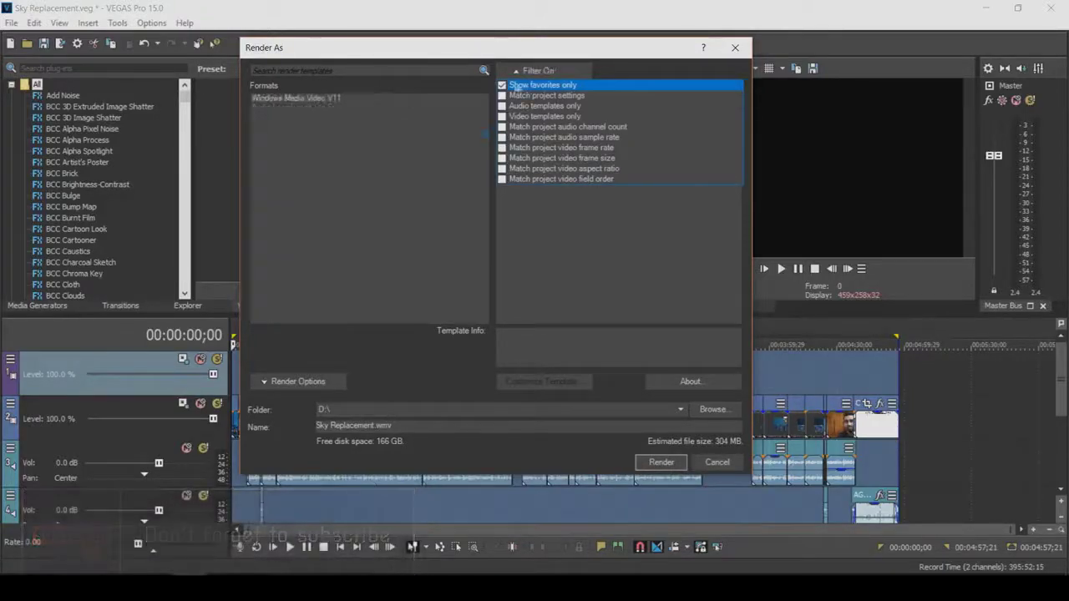
left_click(314, 101)
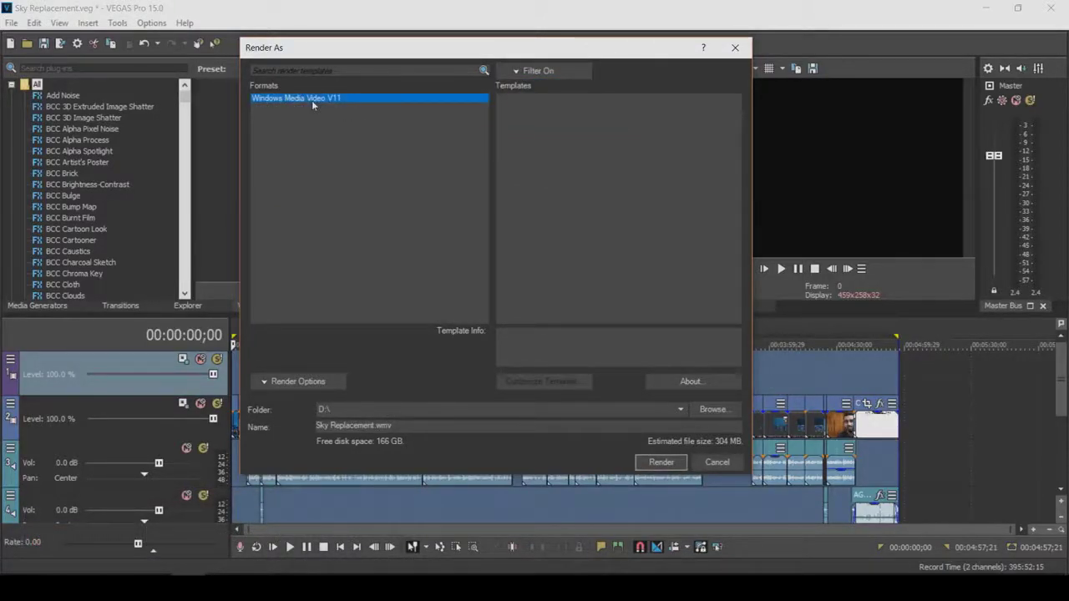
left_click(537, 100)
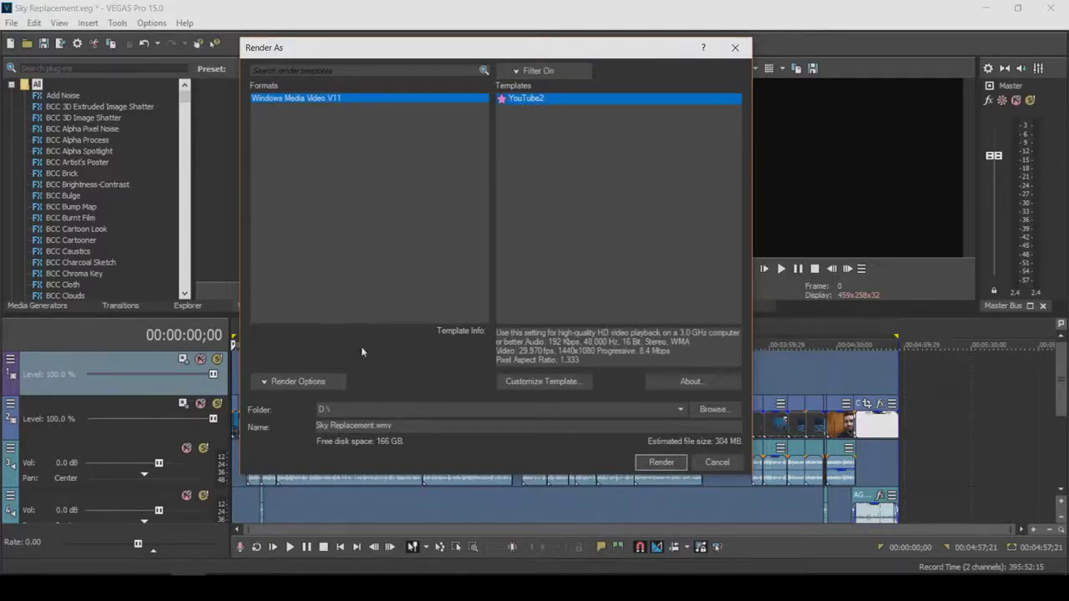
Check the render options and set the output folder to the veo folder on the desktop.
left_click(288, 382)
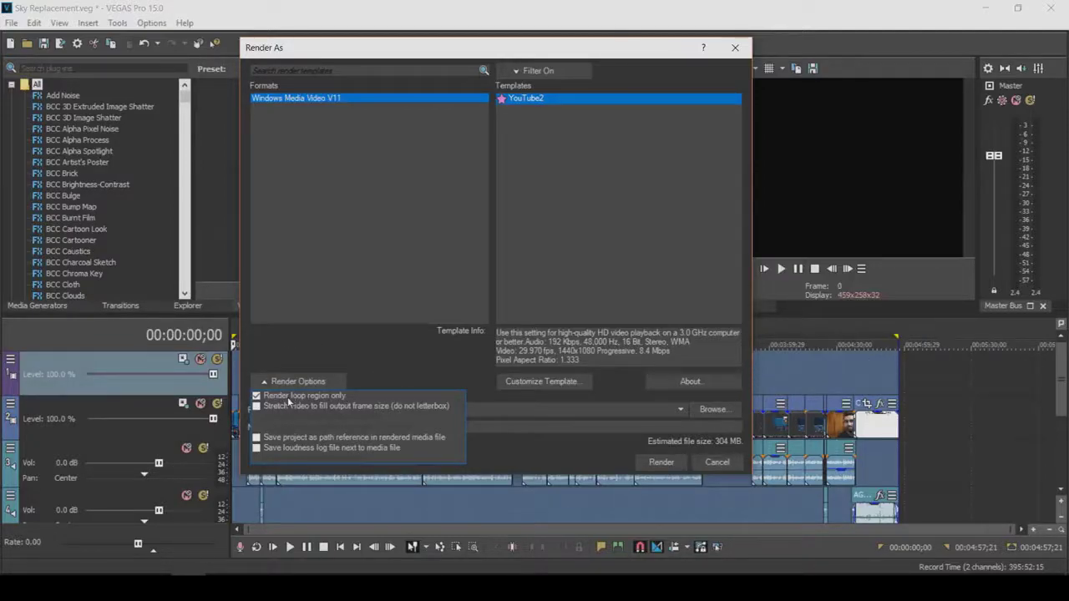
left_click(331, 377)
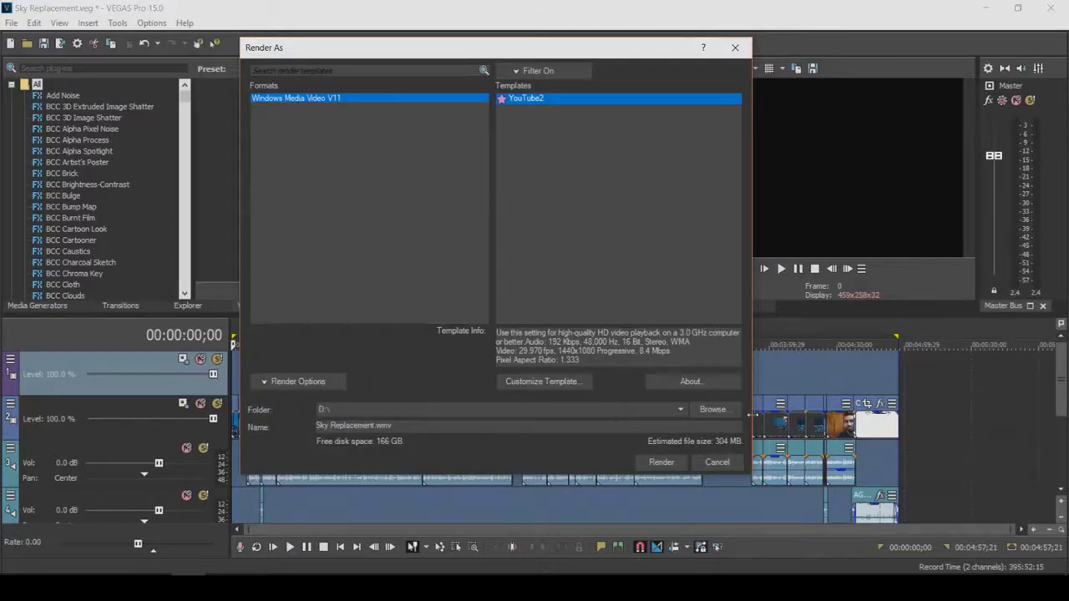
left_click(718, 413)
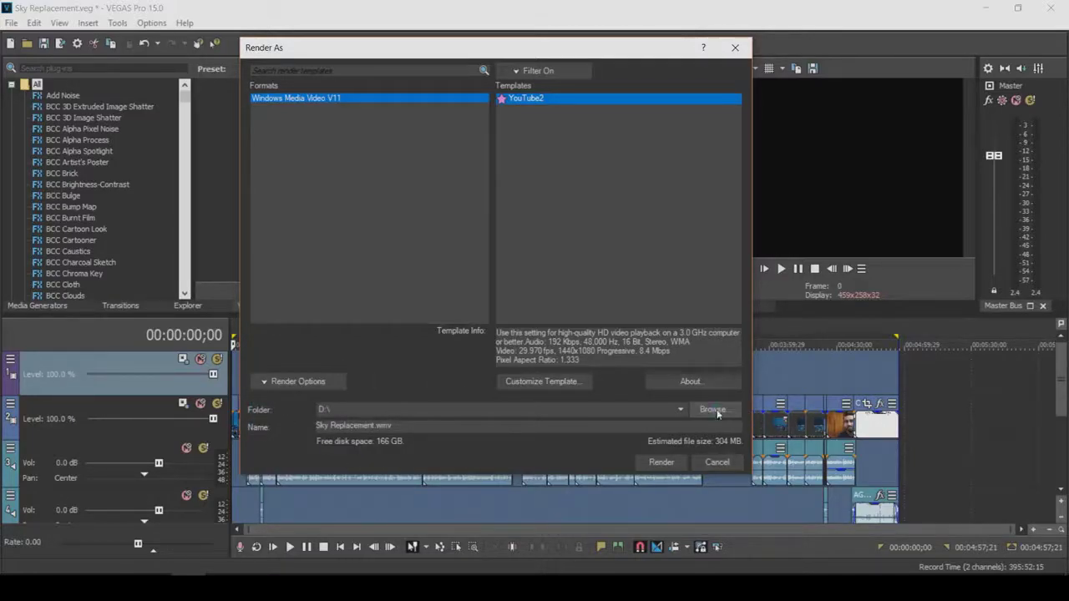
left_click(656, 370)
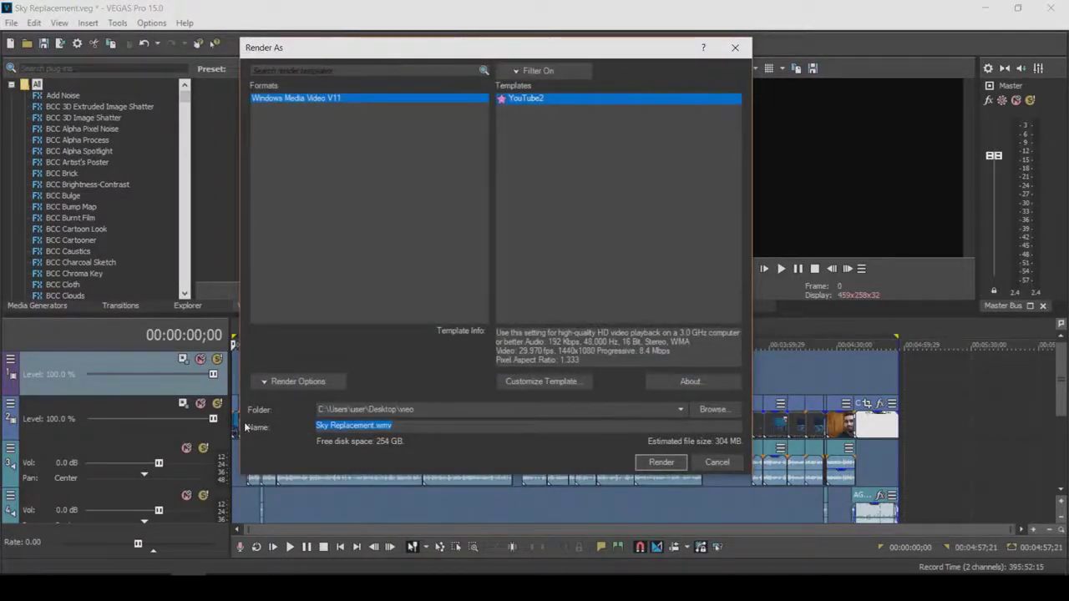
Name the output file "Sky Replacement in PS" and start the render.
key("BackSpace")
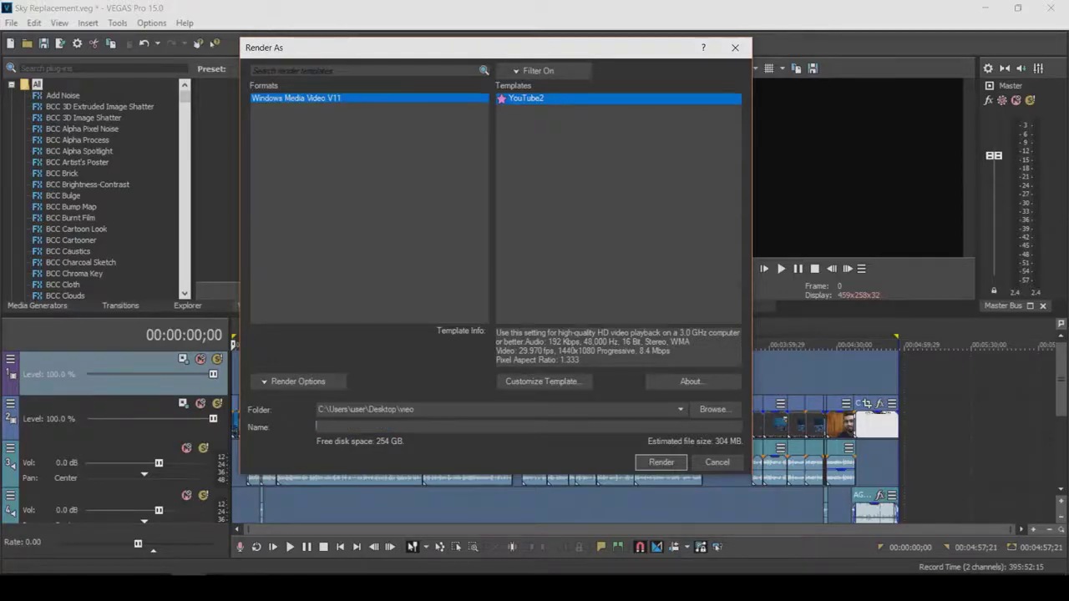
type("Sky Replacement in PS")
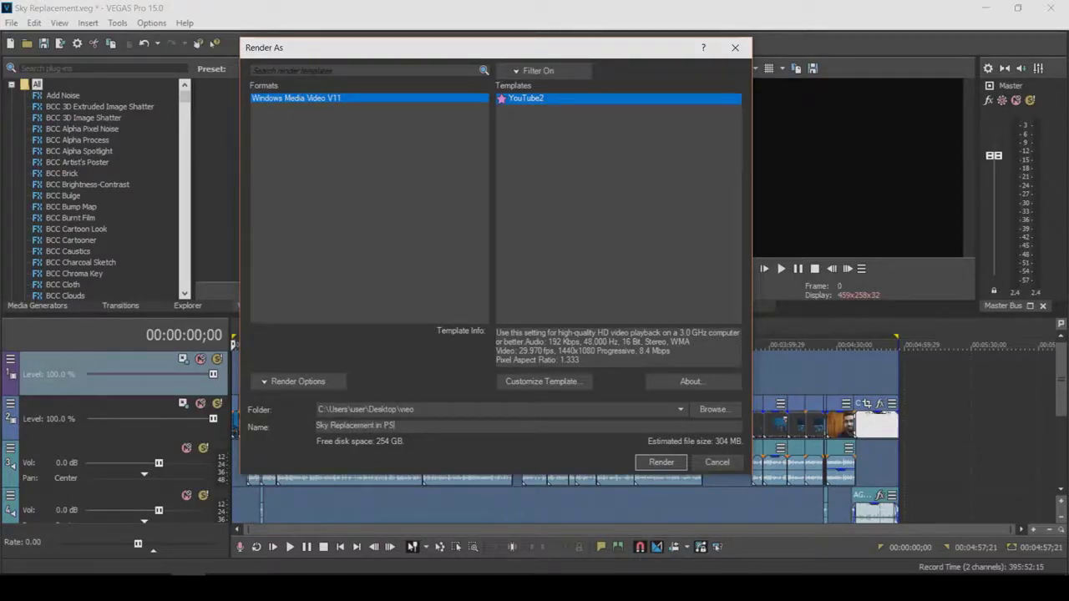
left_click(663, 464)
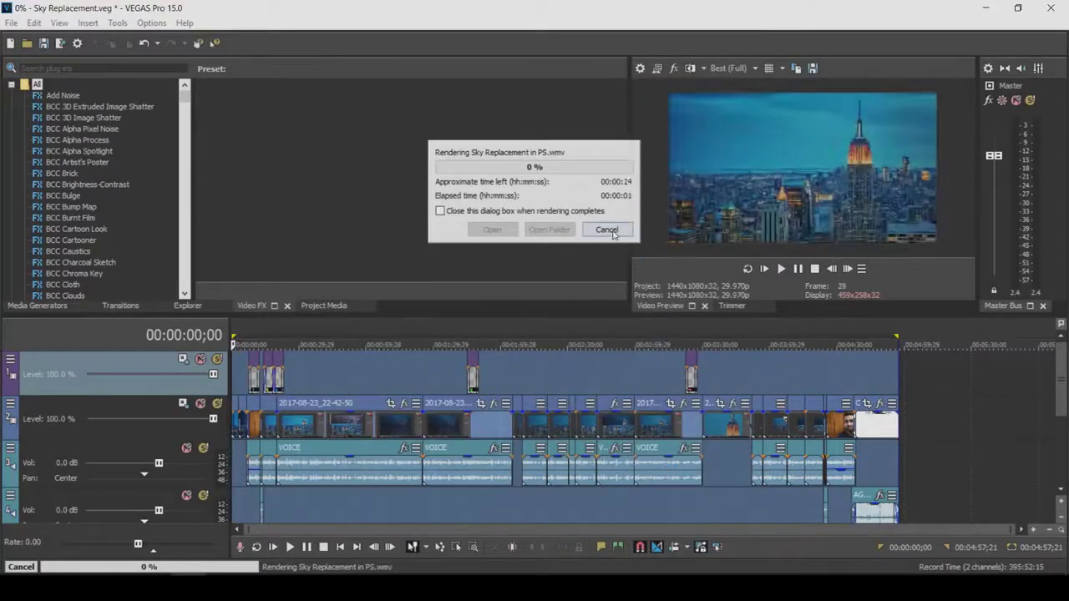